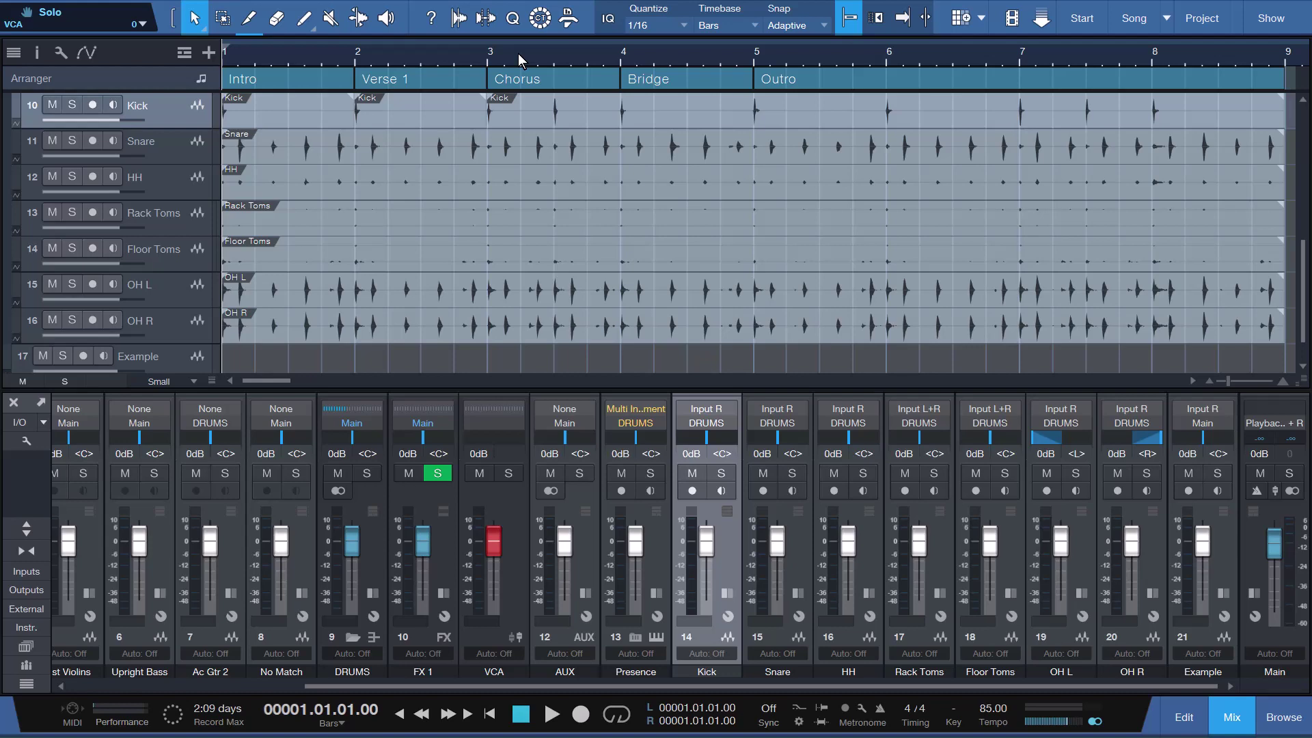
Show the 60-slot colour palette strip, then open and close its Setup dropdown
click(540, 19)
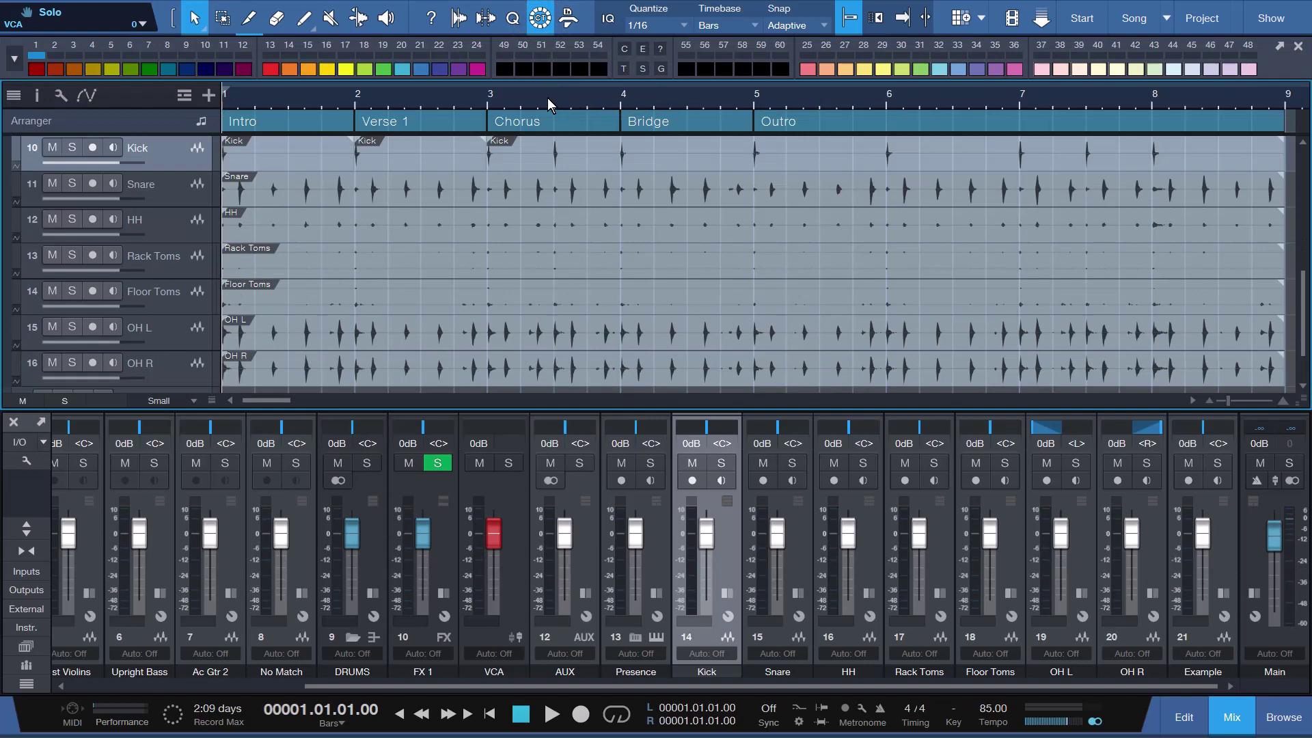
click(14, 58)
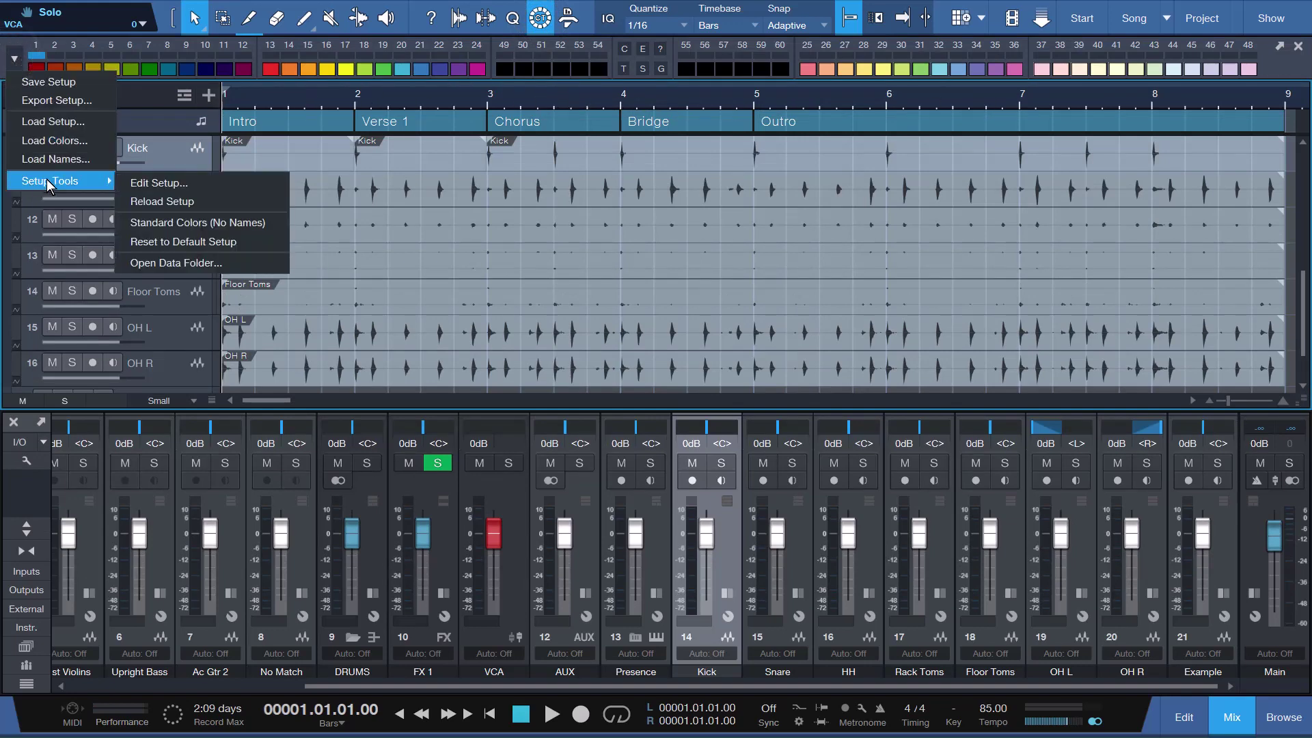
click(13, 58)
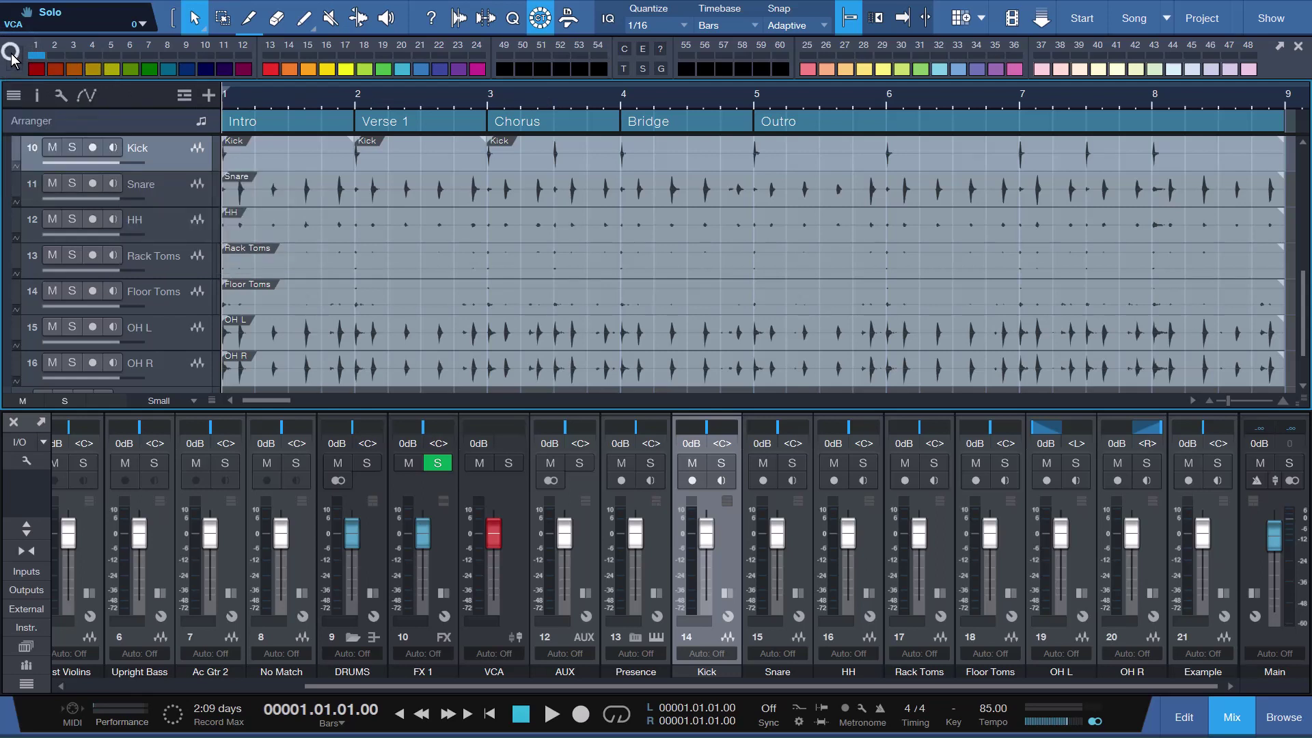
Run Conform so the drum tracks turn blue and the Intro–Outro sections get assorted colours
click(624, 50)
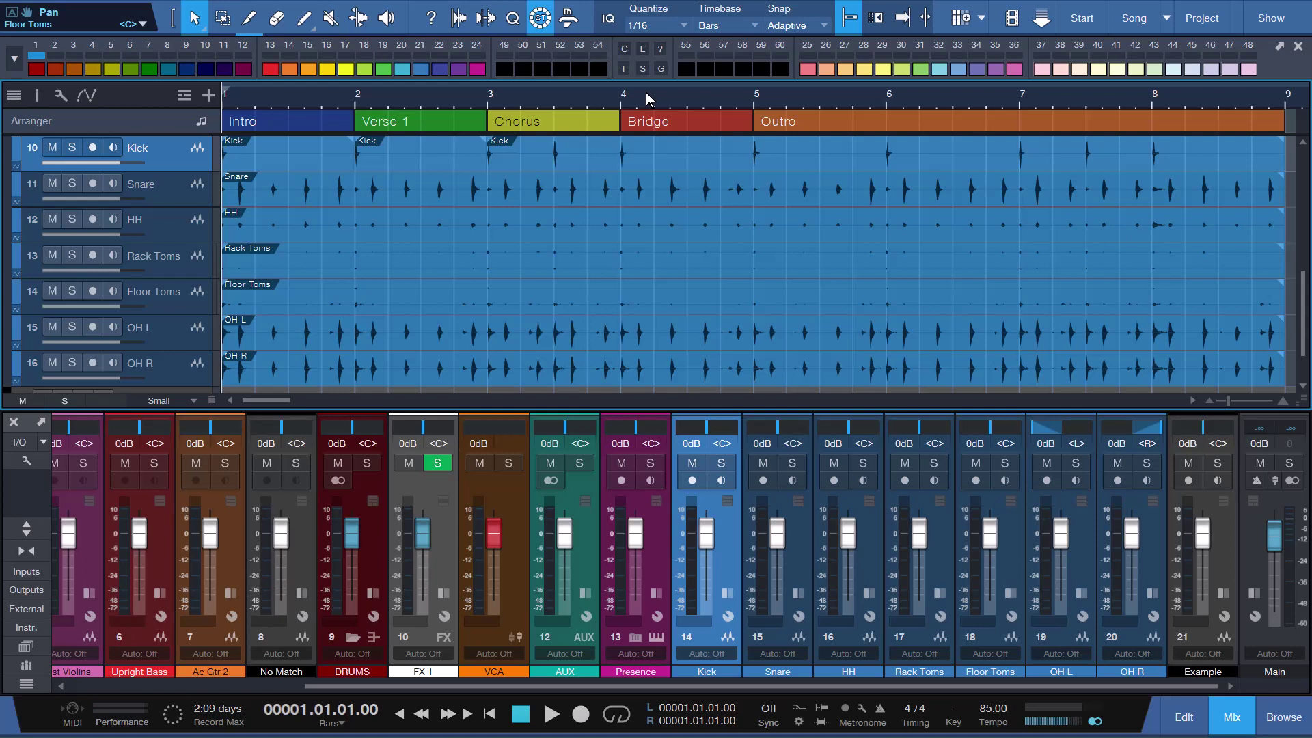
Switch to event colouring and make the Verse 1 Kick event red
click(643, 49)
click(420, 151)
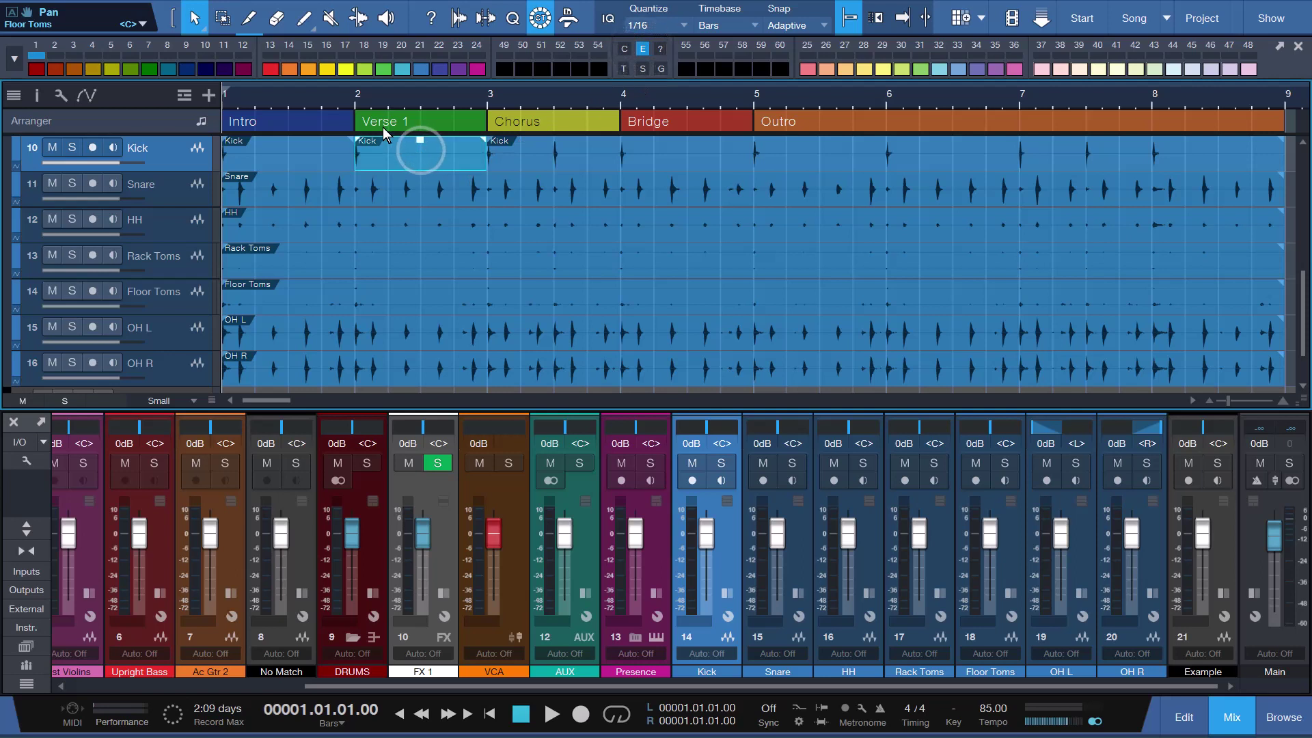
click(275, 63)
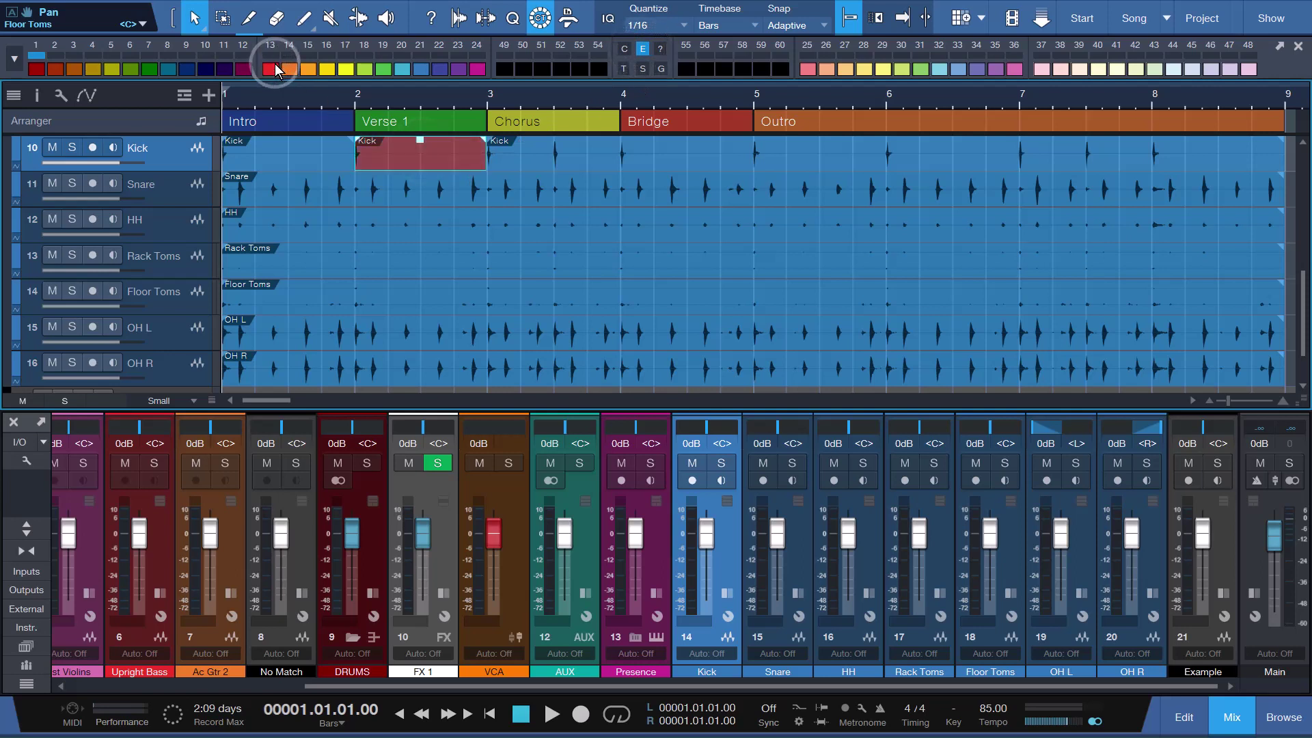
Colour the Bridge arranger section purple and turn event colouring off
click(675, 127)
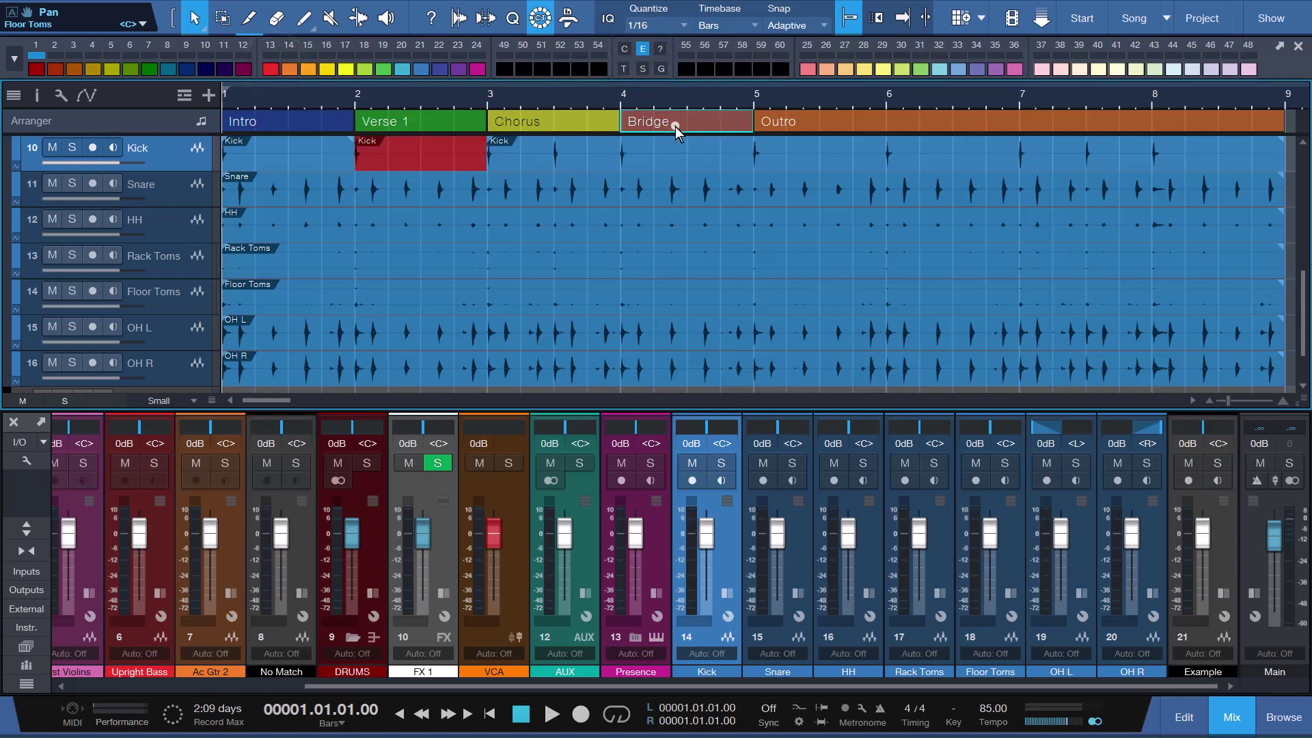
click(478, 67)
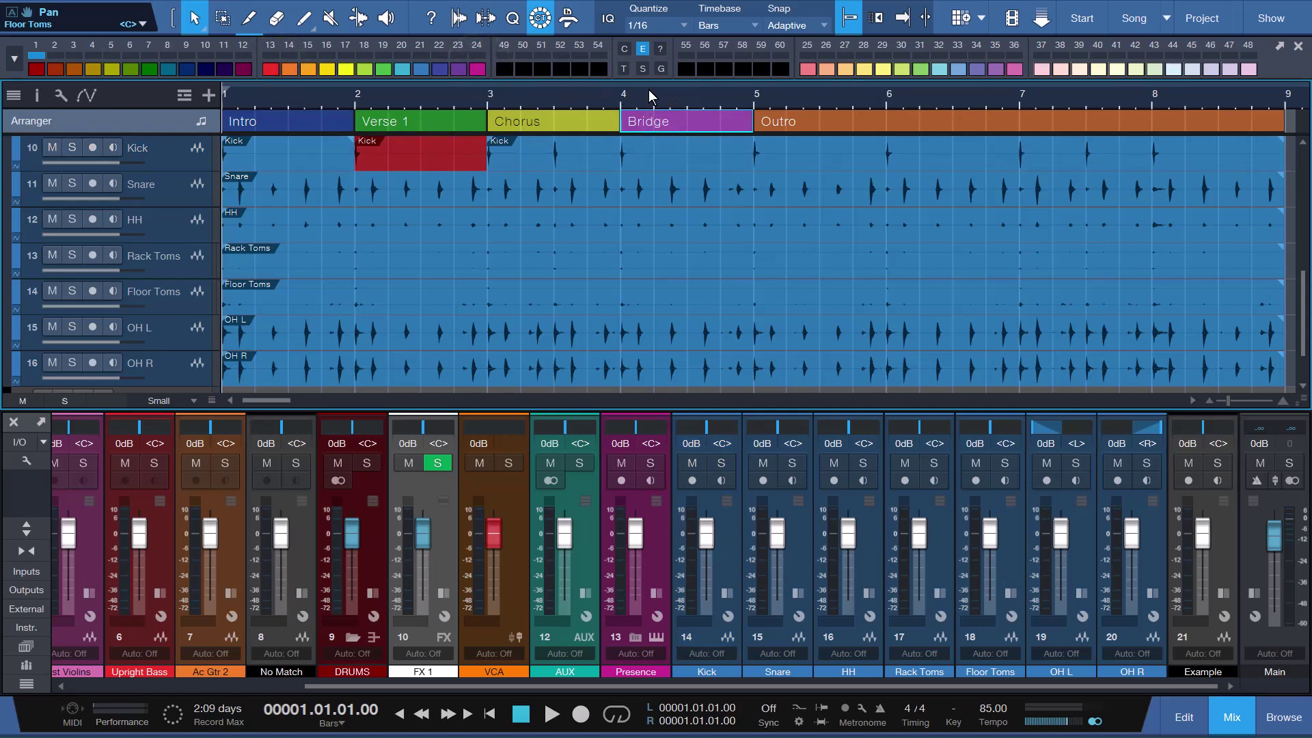
click(642, 48)
Open the add-on's online help, then select the drum channels Kick through OH R
click(660, 50)
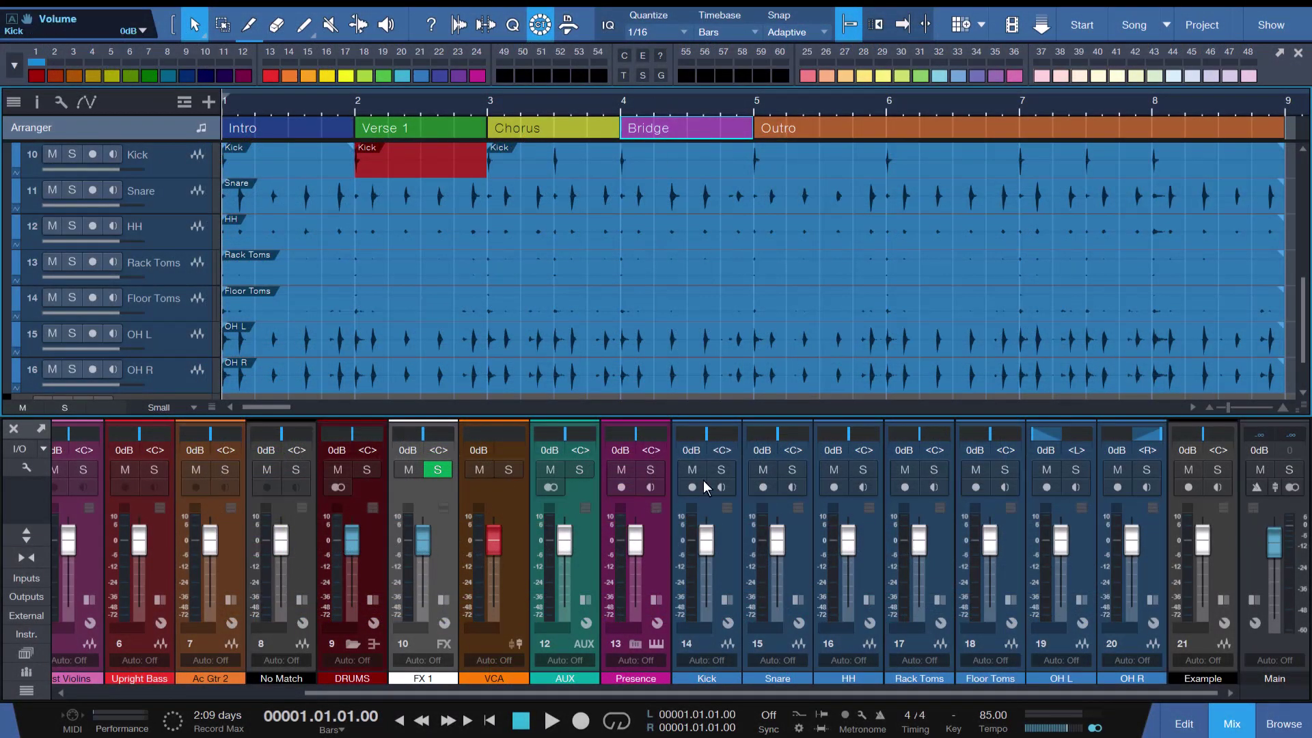
click(724, 556)
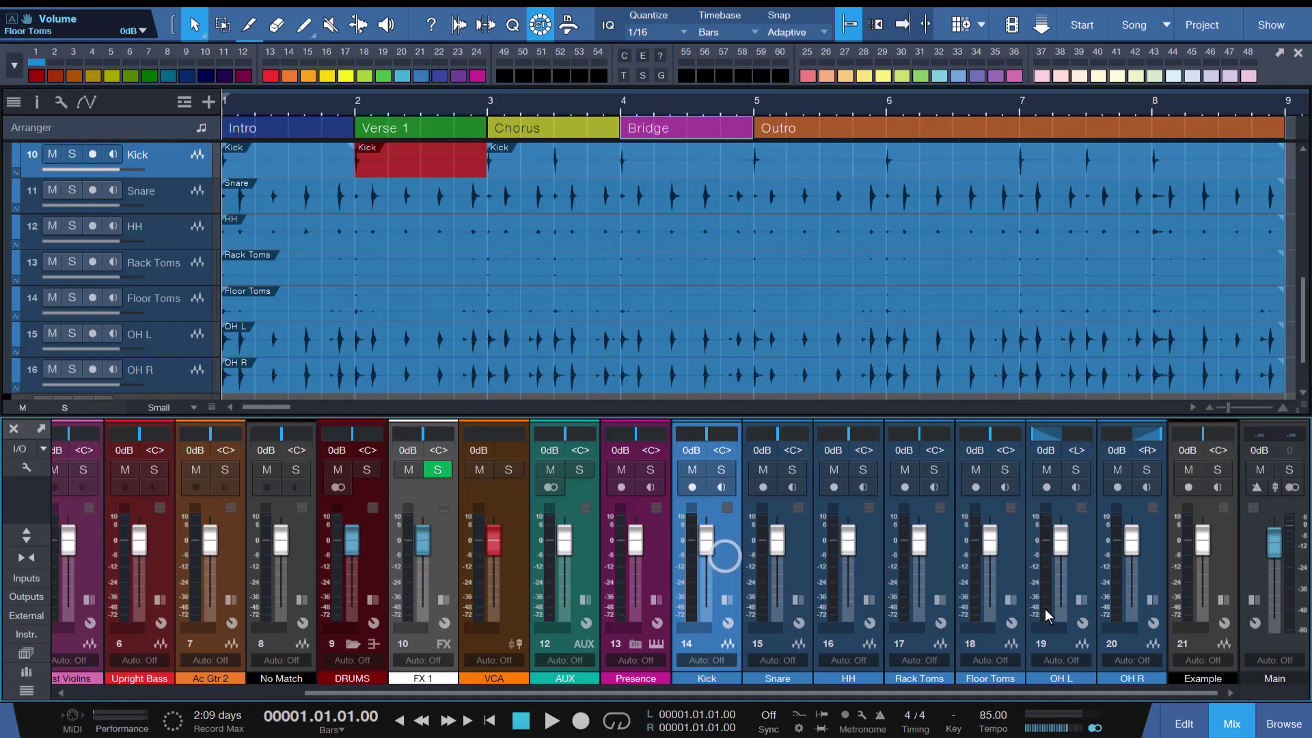
shift+click(1147, 585)
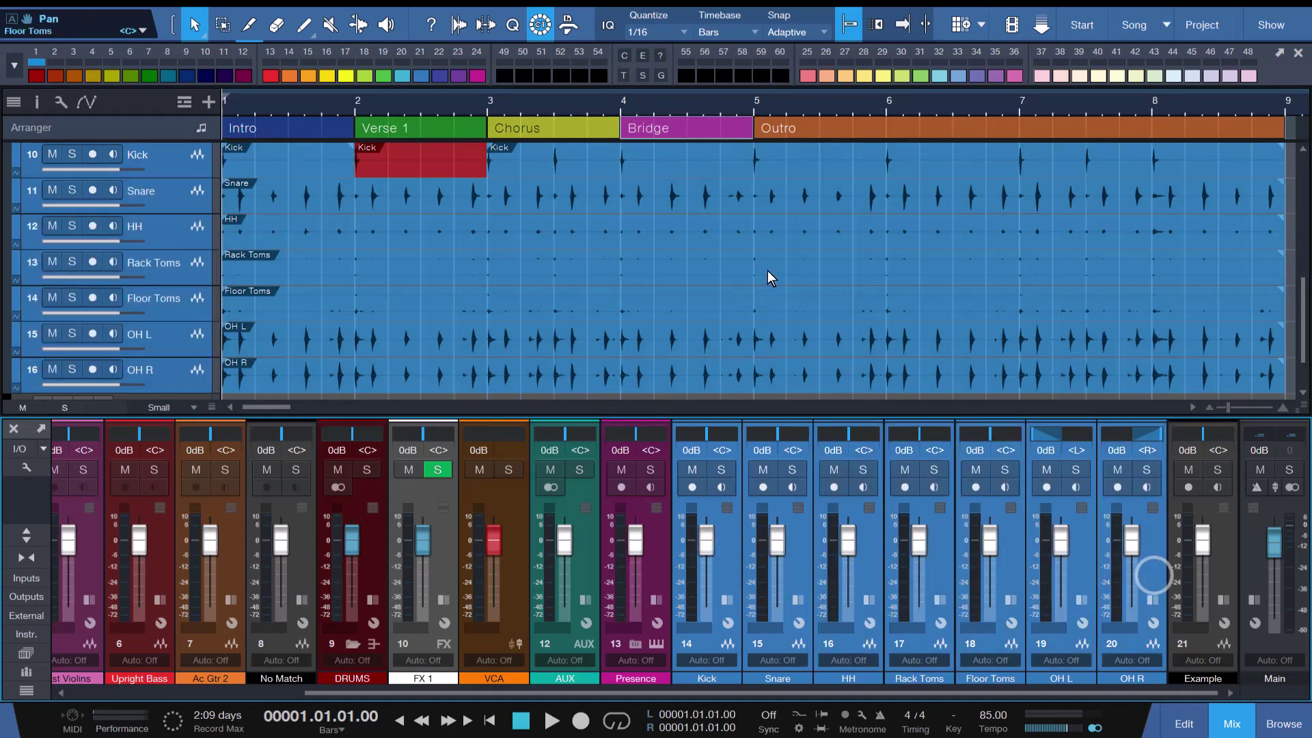
Tint the selected drums with red swatch 13, then shade them with swatch 25
click(622, 79)
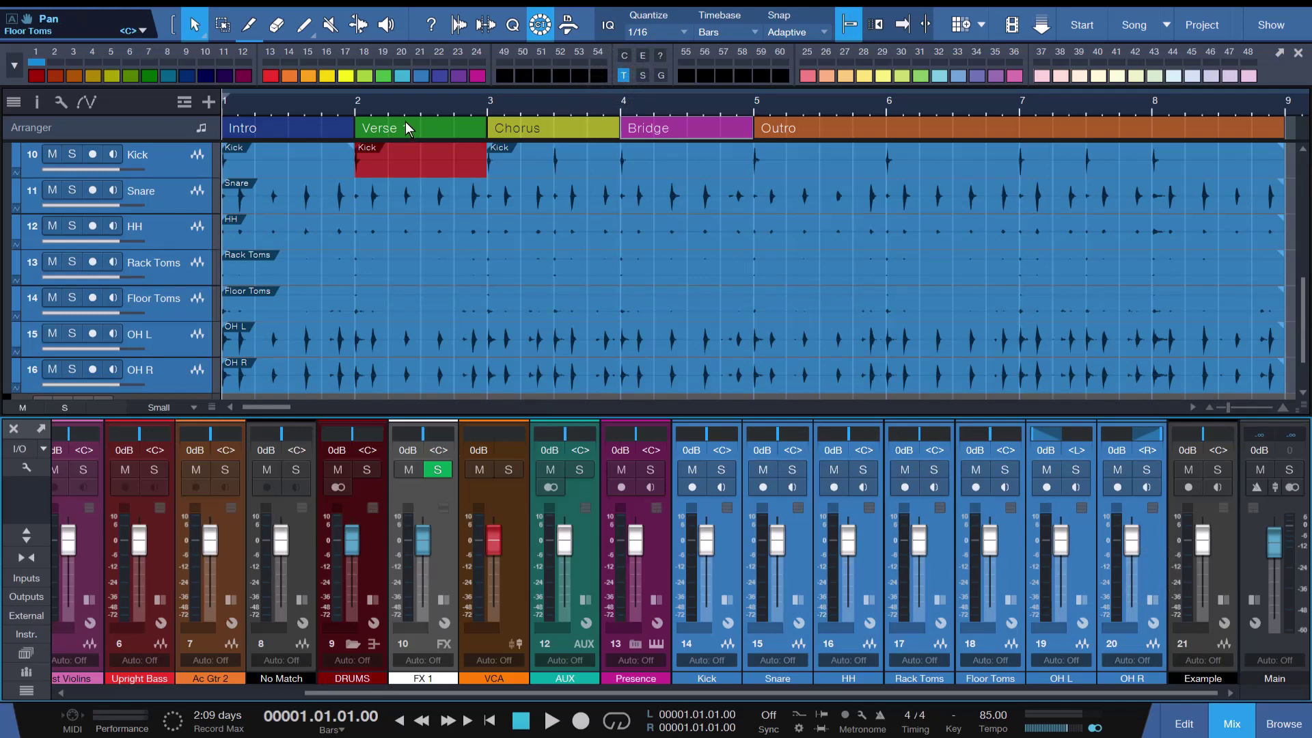
click(270, 78)
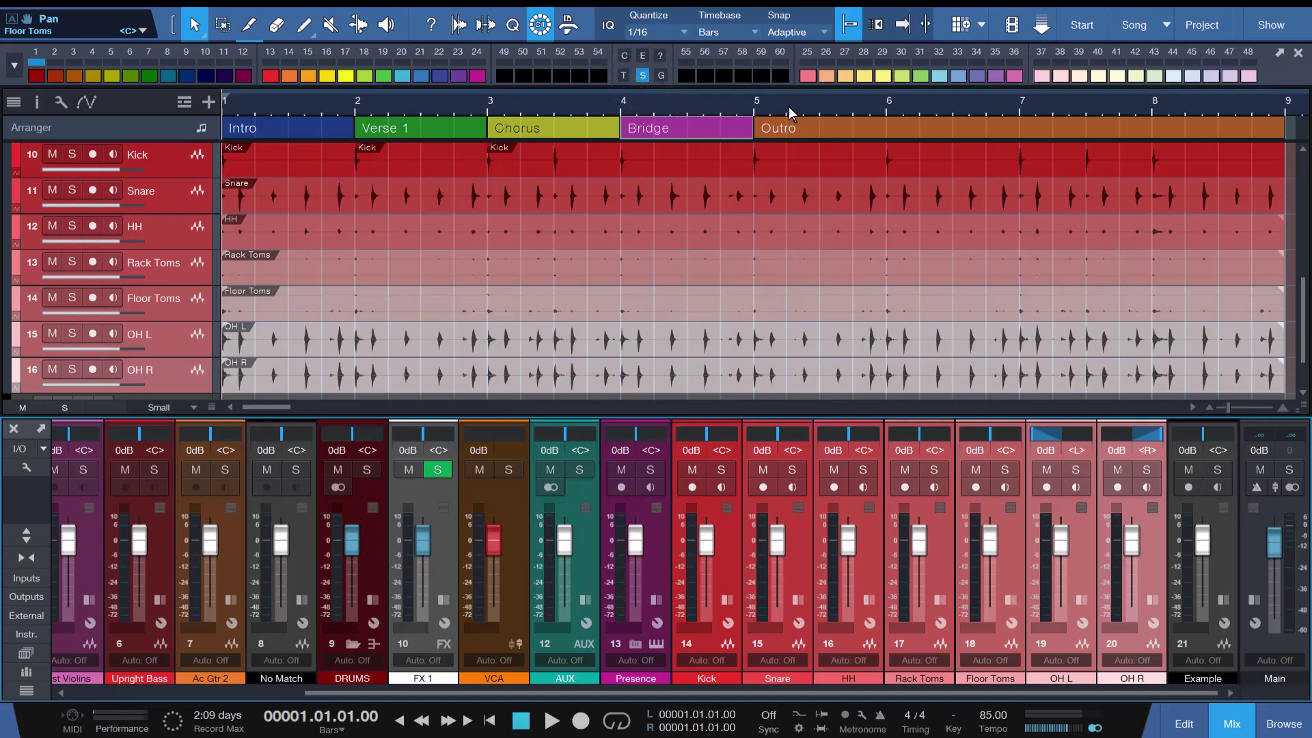
click(807, 76)
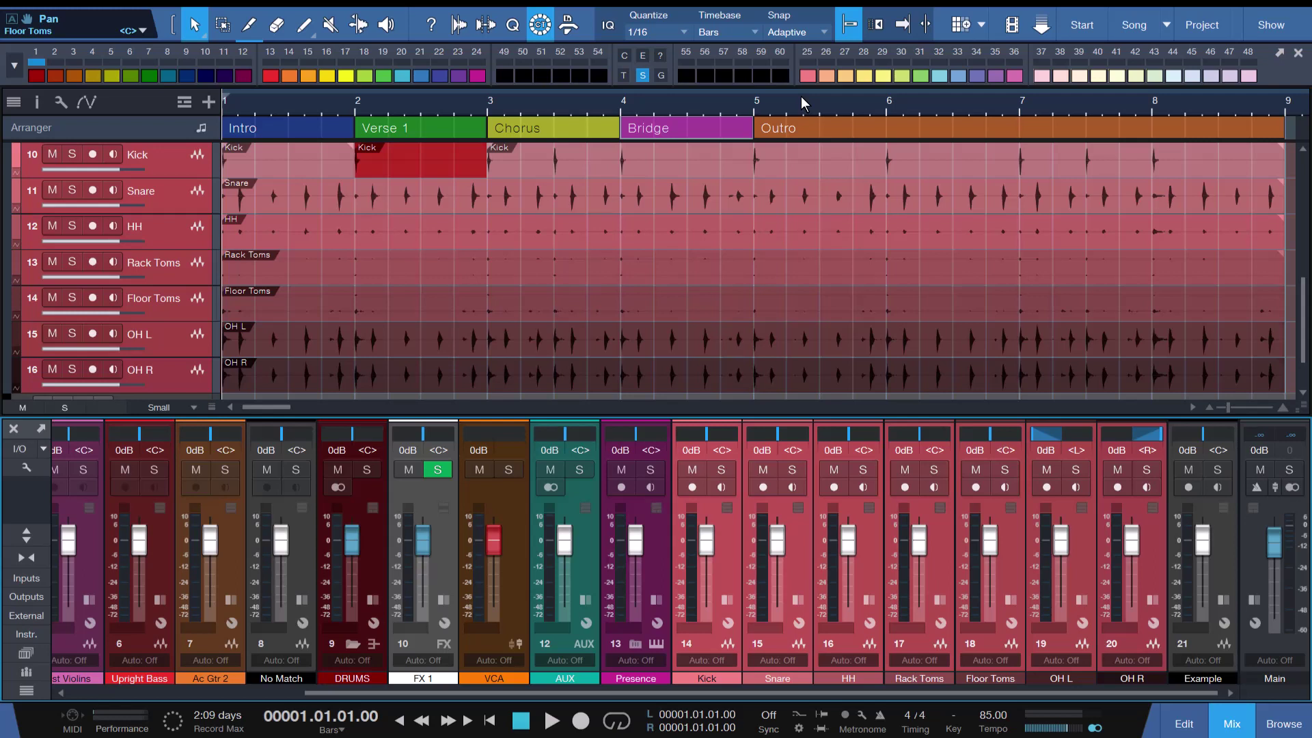
Apply a yellow-orange swatch in Gradient mode so the drums blend red to yellow
click(660, 76)
click(308, 76)
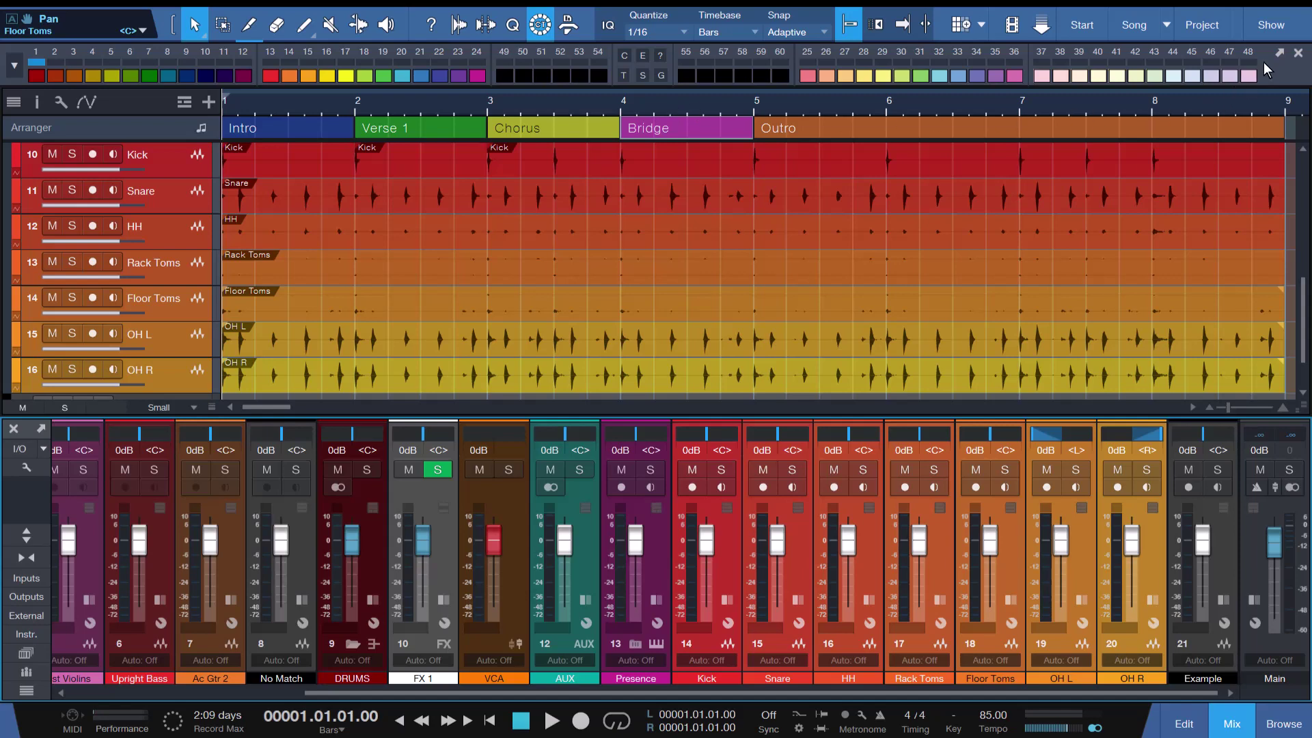
Open the full Color Toolbar panel and select only the Kick channel
click(1281, 53)
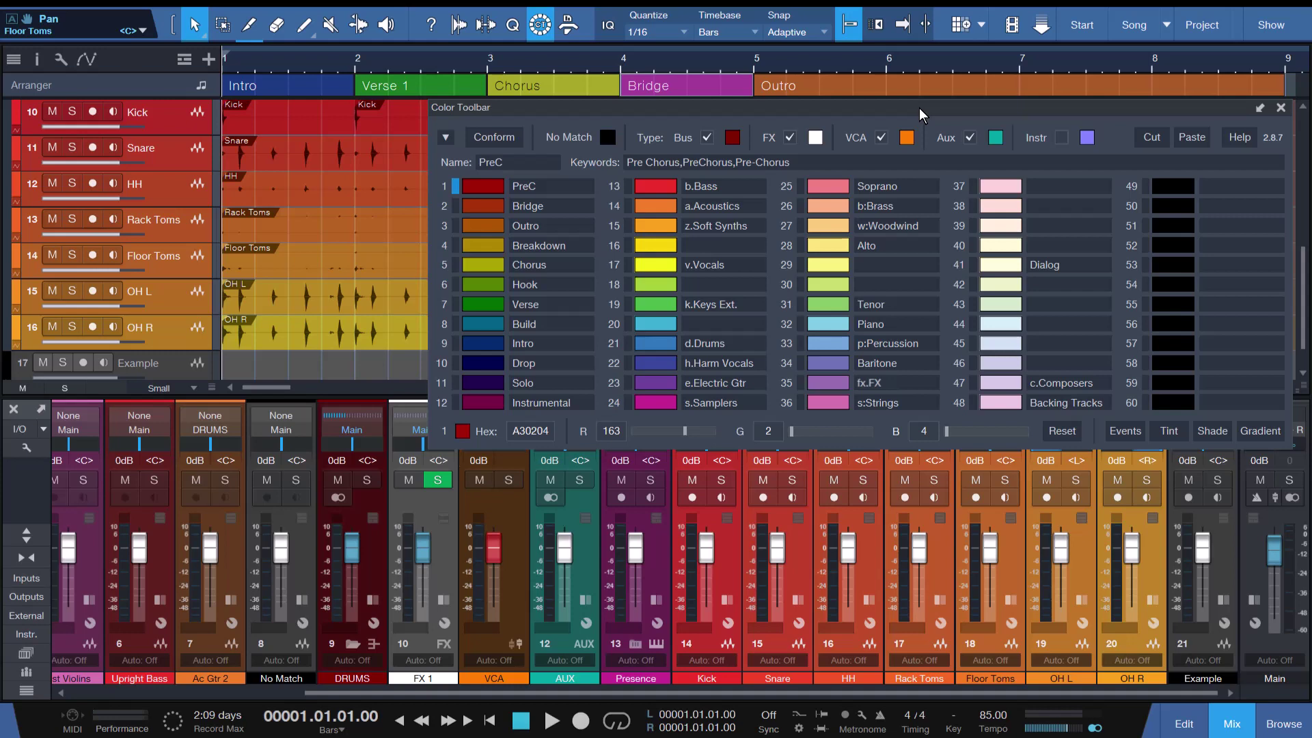
click(720, 574)
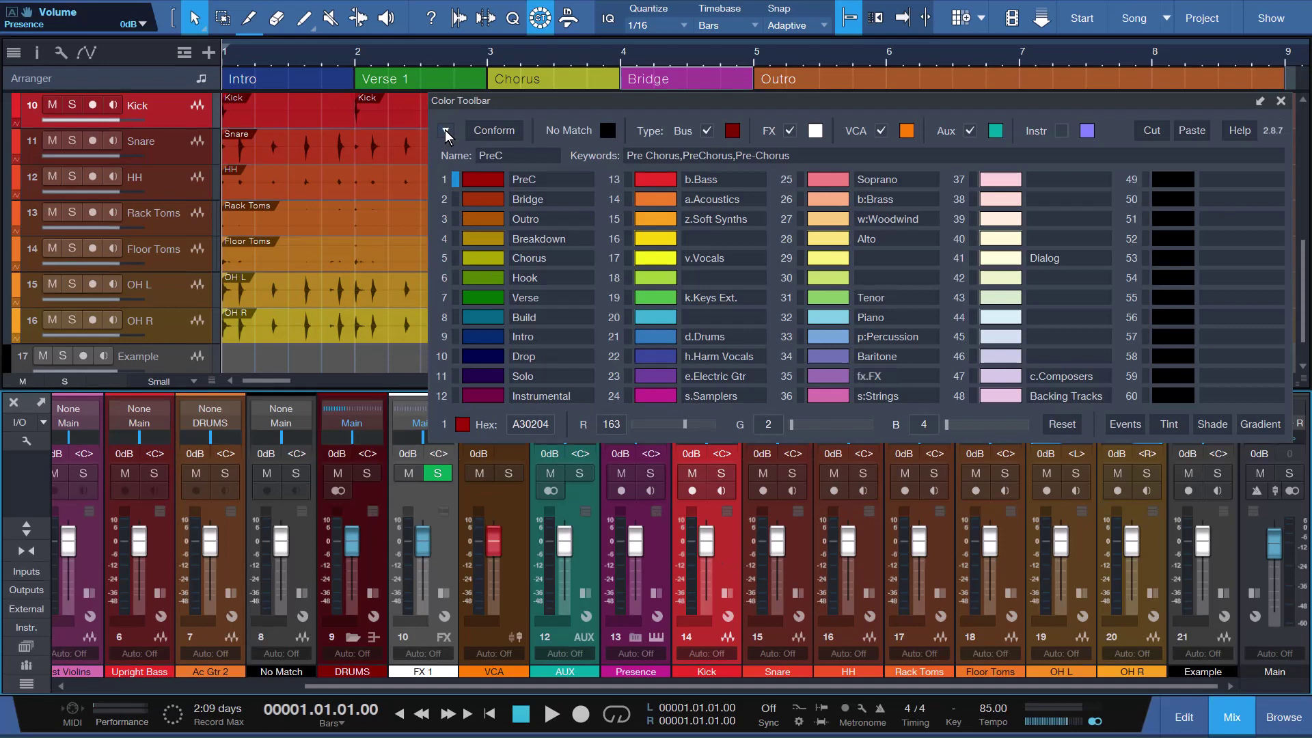
Open the Color Toolbar dropdown and reveal the Setup Tools submenu
click(445, 129)
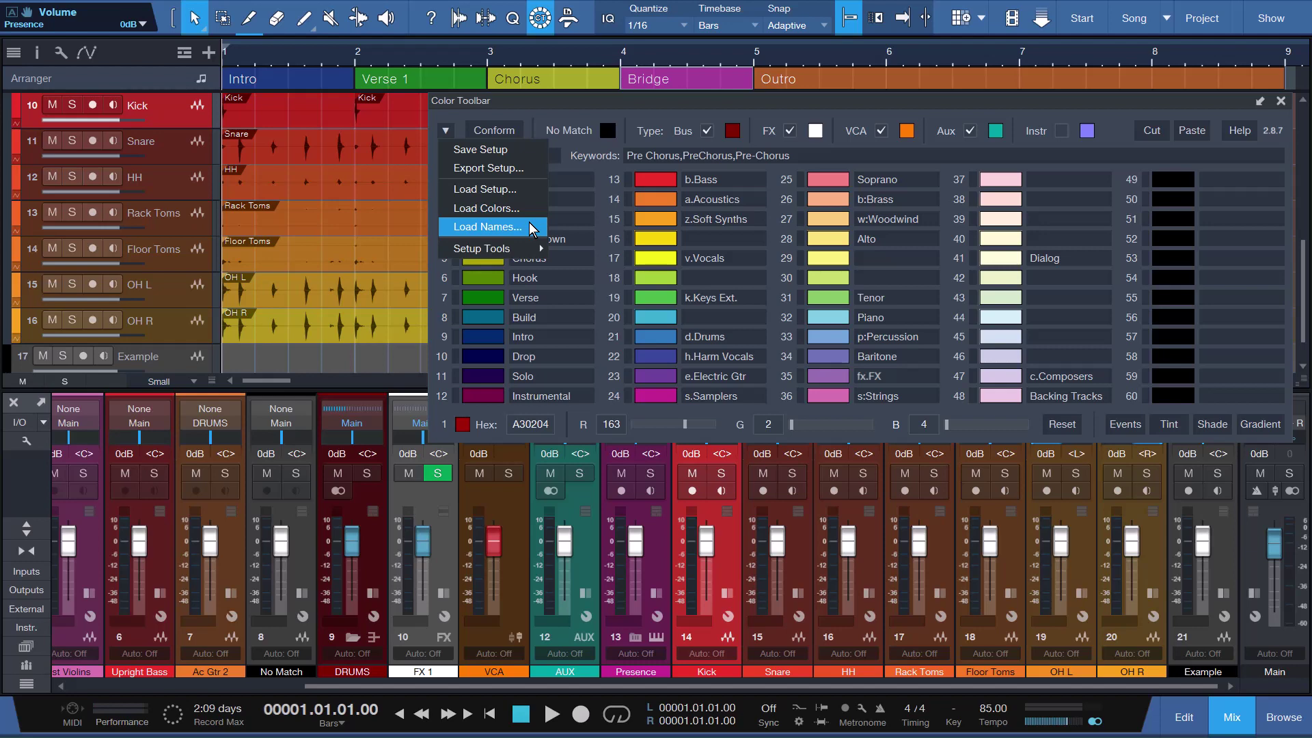
mouse_move(530, 254)
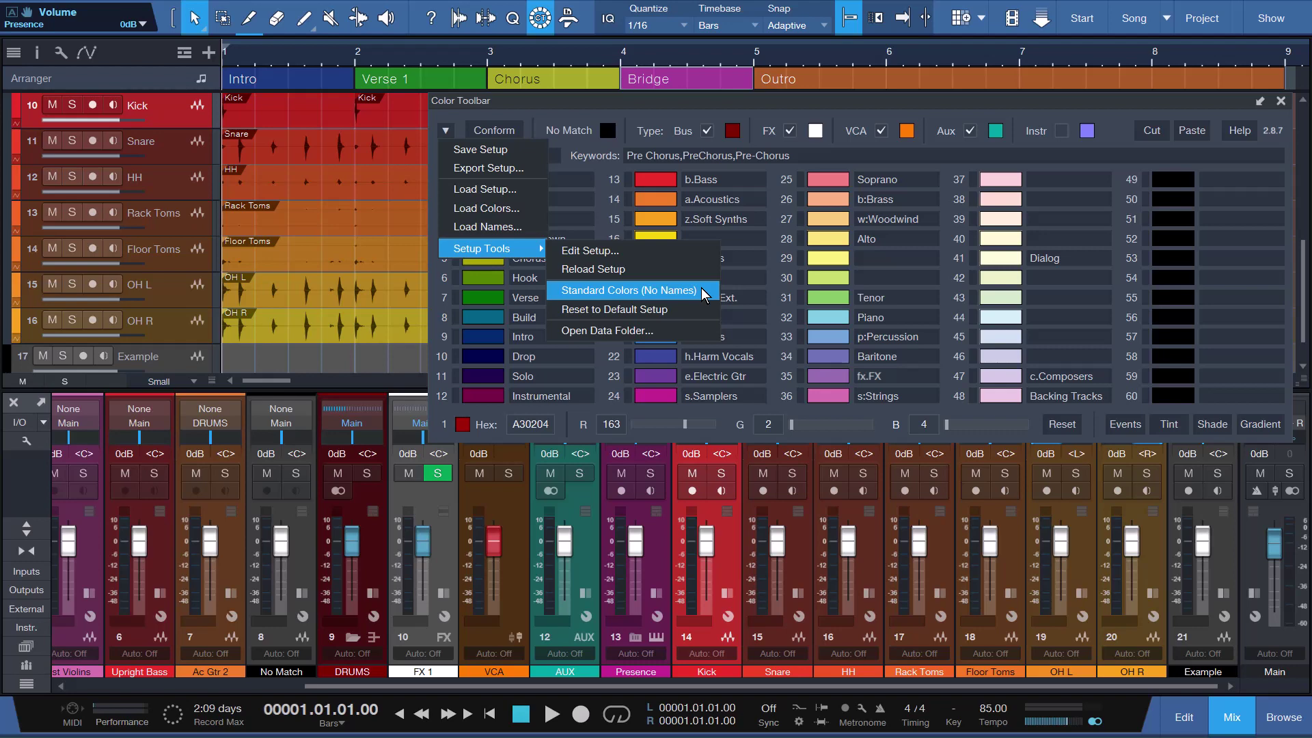
Choose Setup Tools > Open Data Folder... to open the add-on's data folder
click(694, 323)
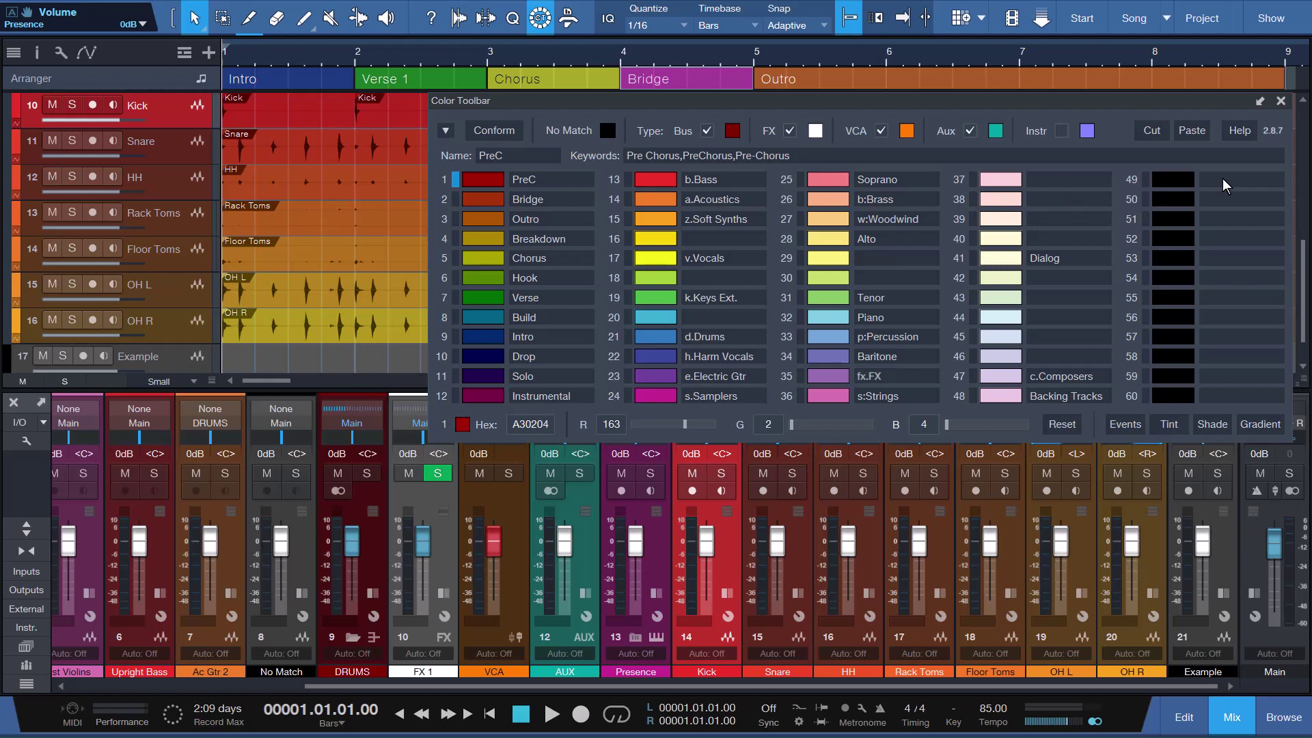
Cut a.Acoustics and its keywords from slot 14 and paste them into empty slot 49
click(703, 201)
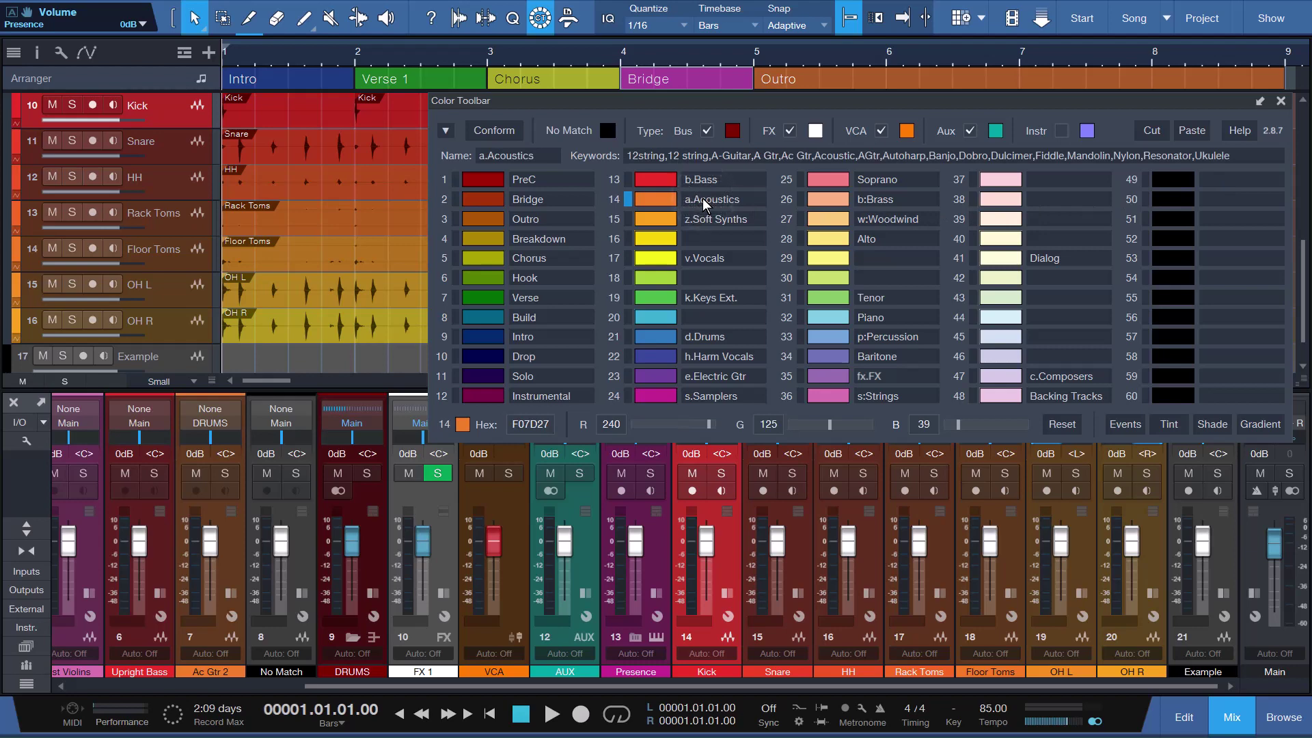
click(1152, 132)
click(1231, 182)
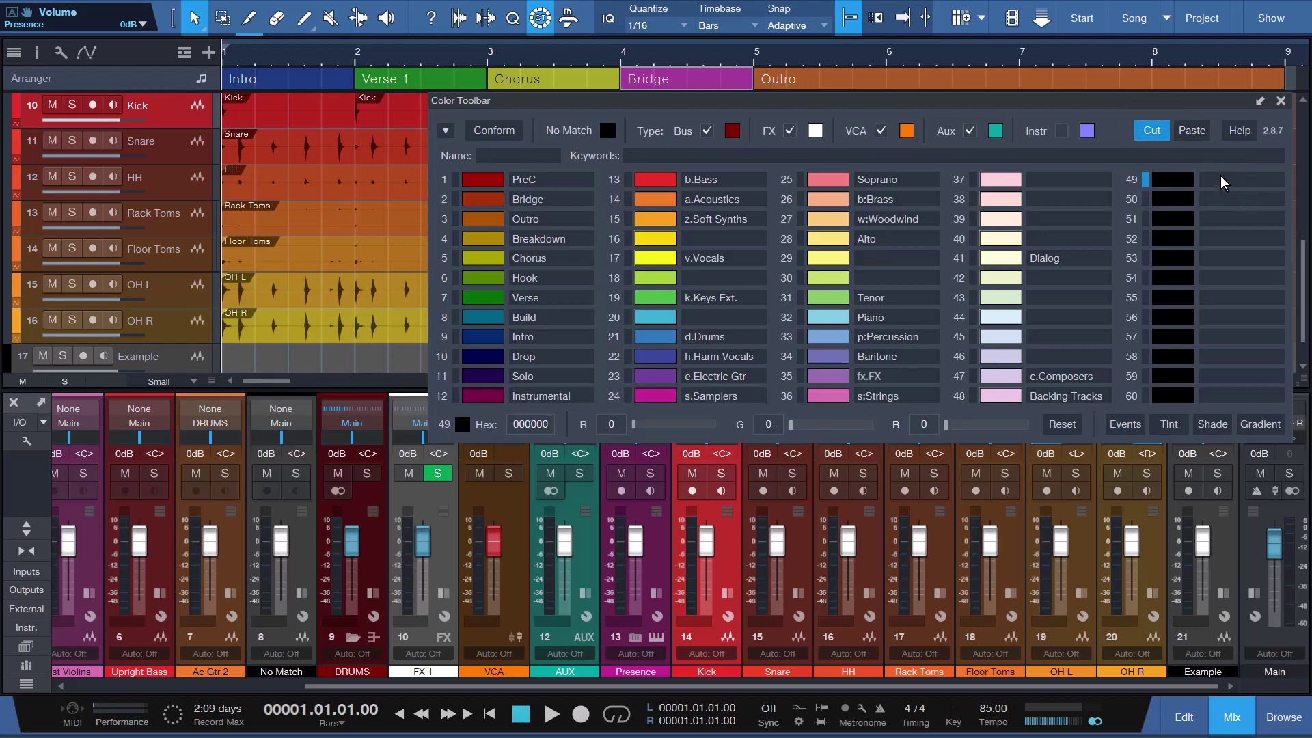
click(1193, 131)
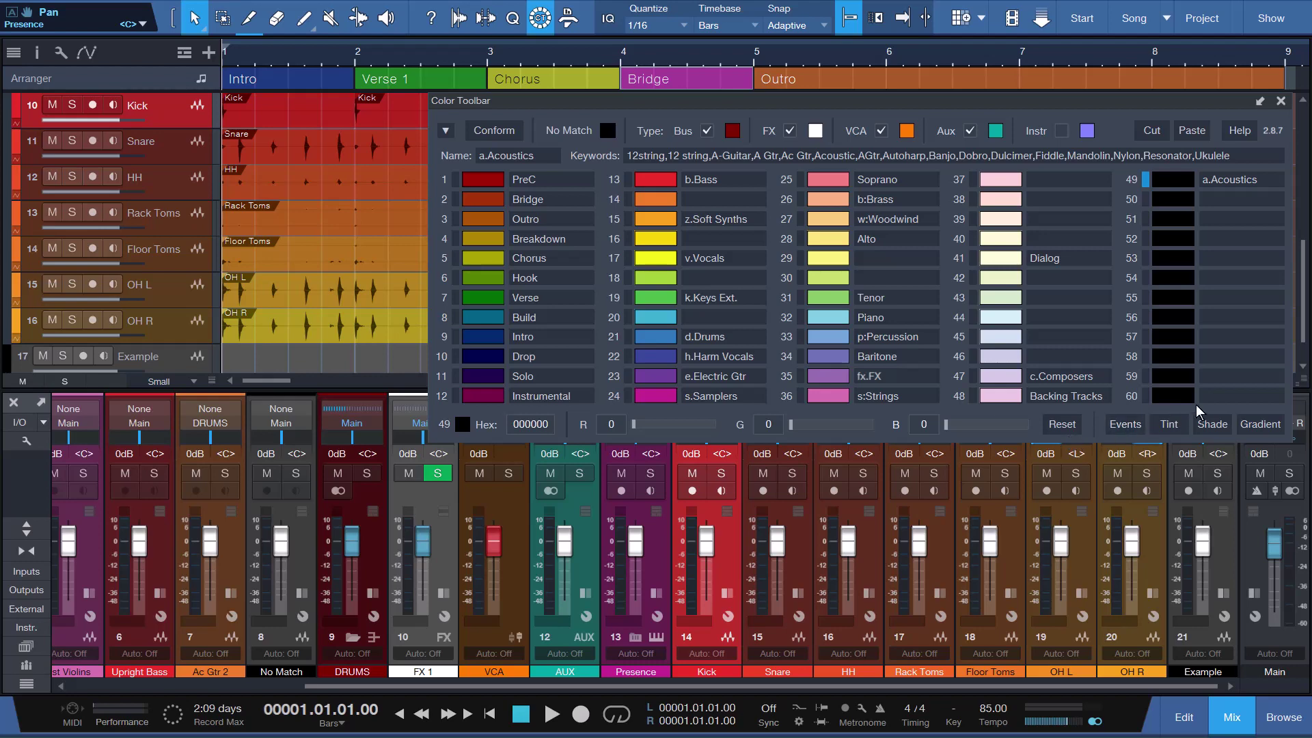
click(1227, 398)
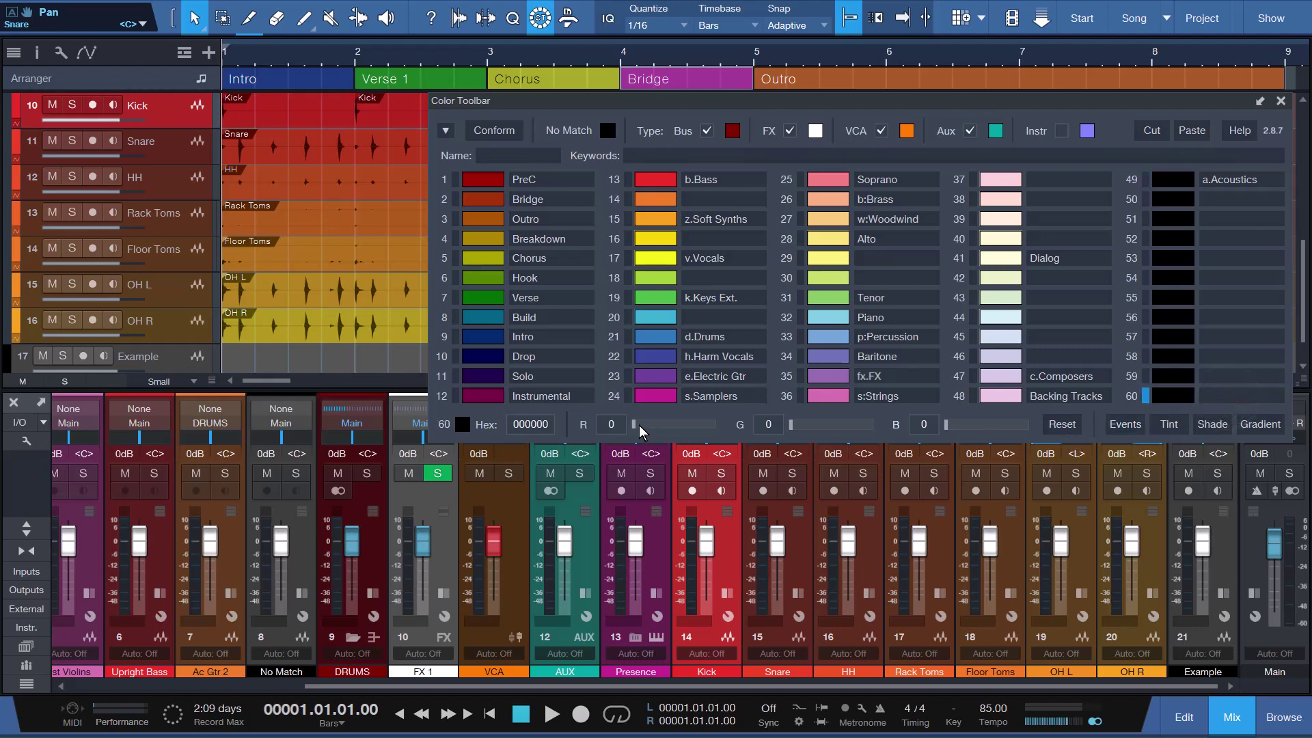
drag(637, 425, 737, 424)
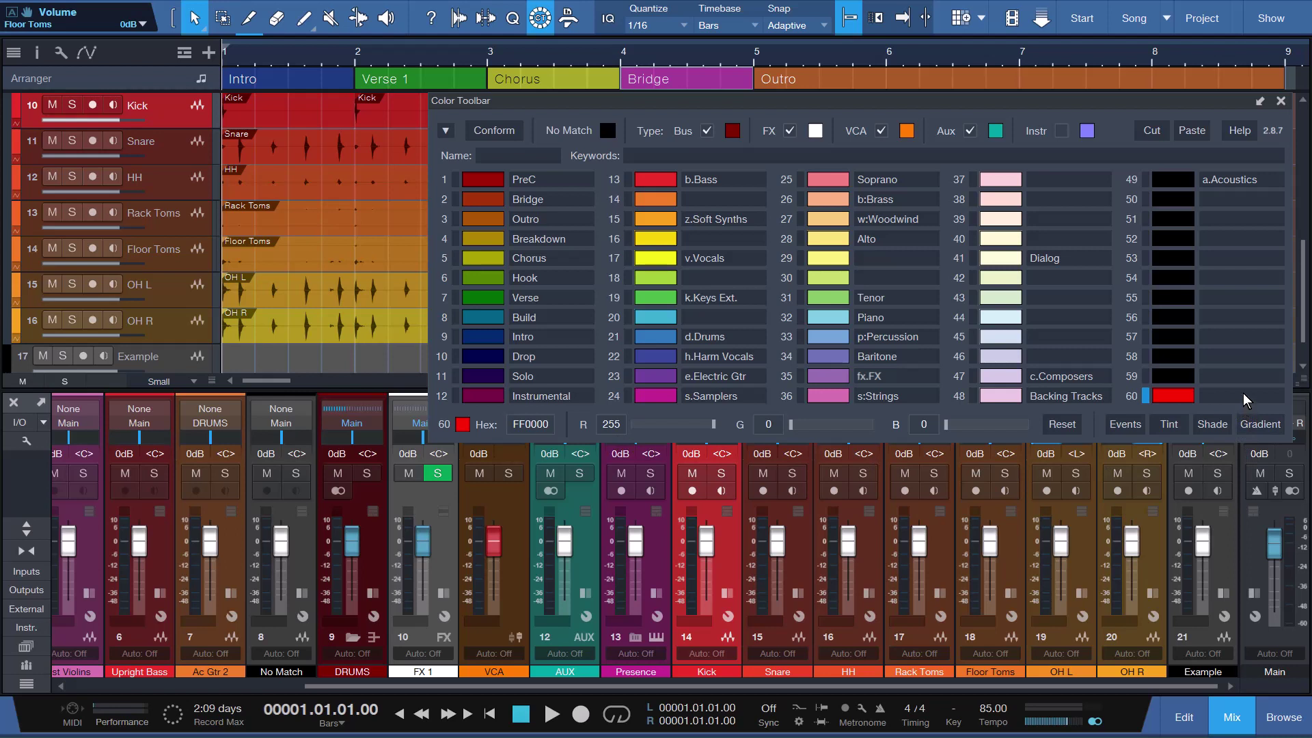
Name slot 60 'Example' and run Conform, turning the Example channel red
click(514, 156)
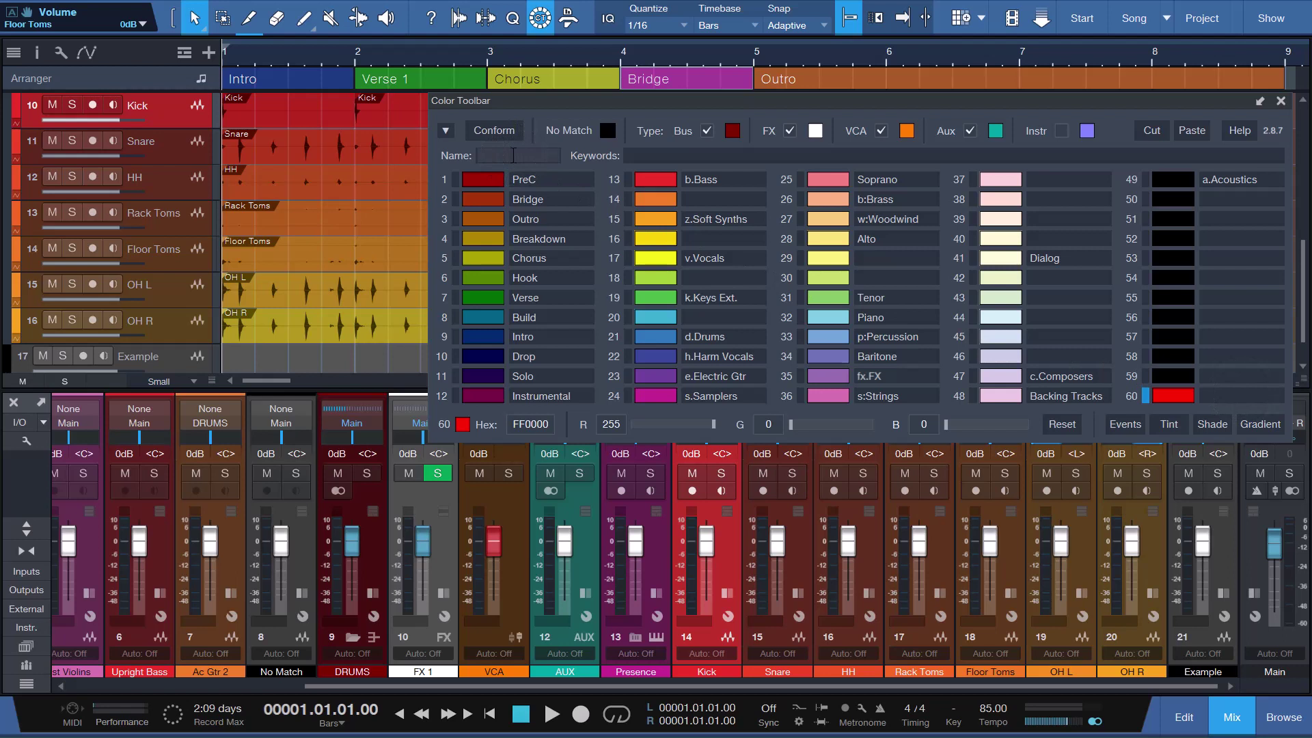
text(Example)
key(Return)
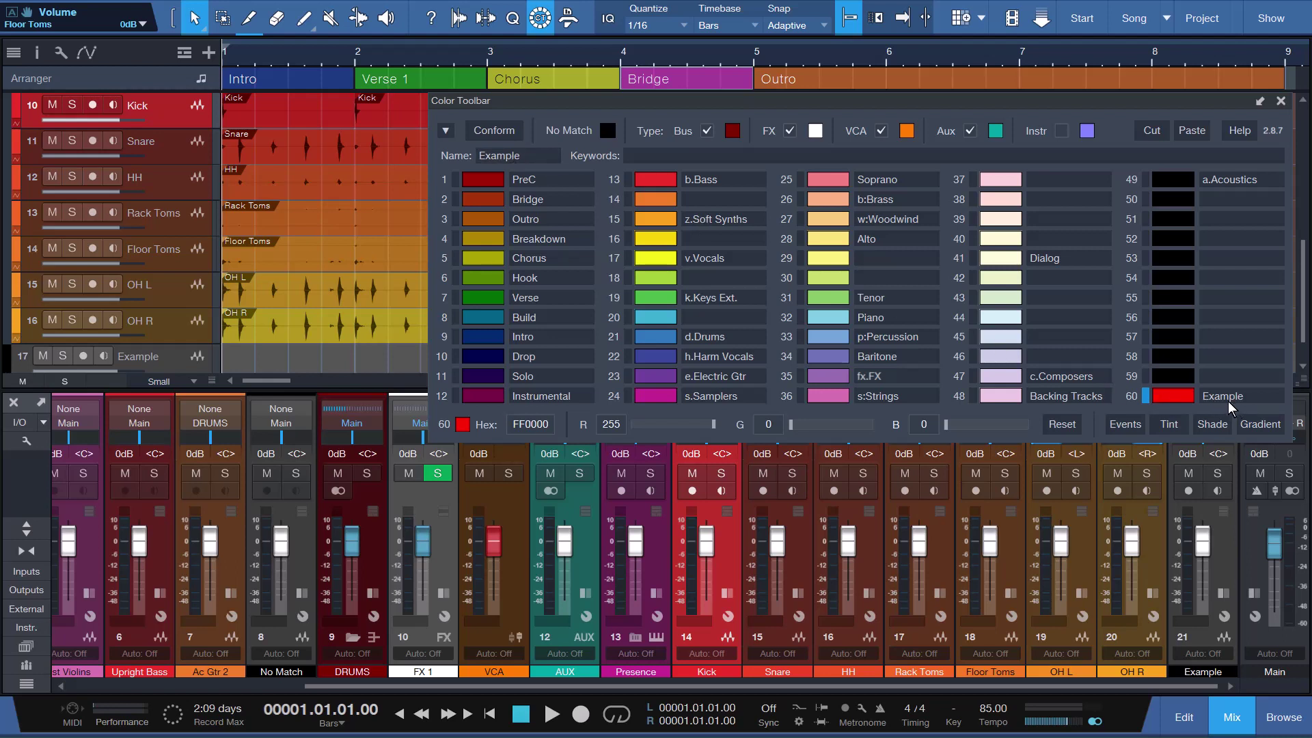
click(498, 130)
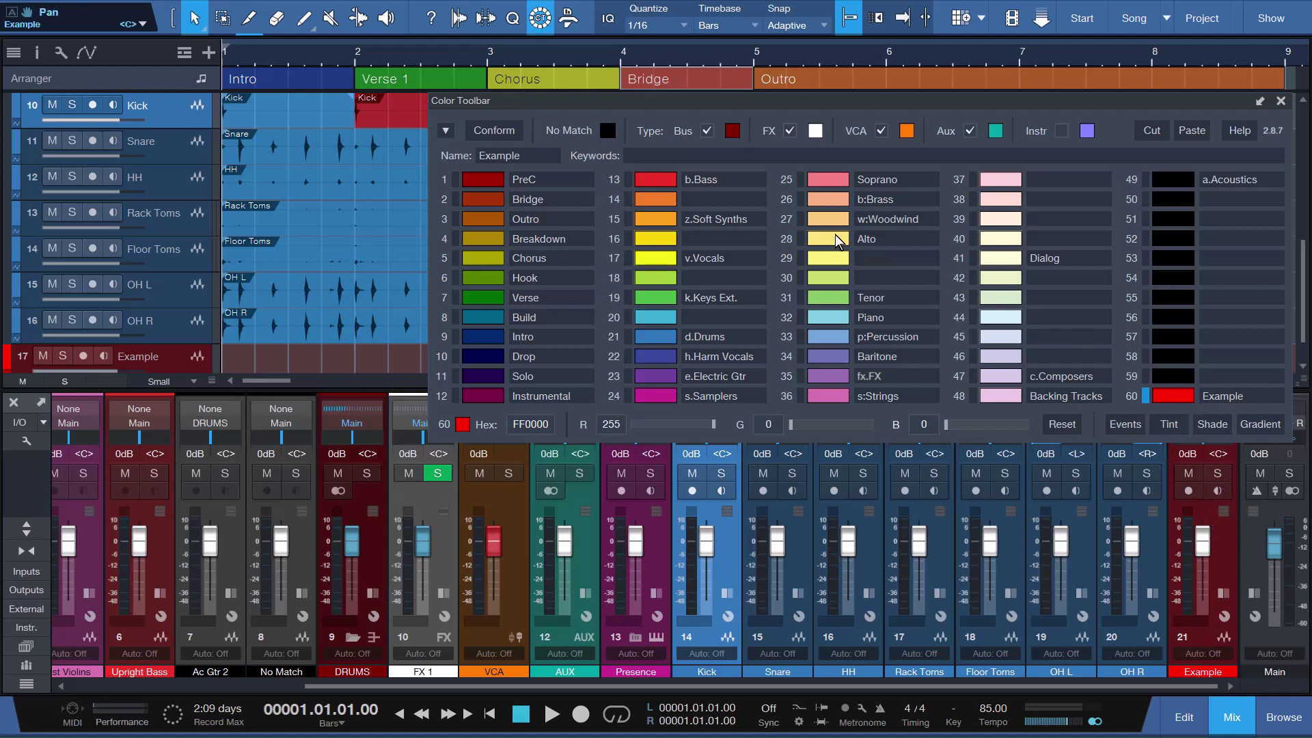
Inspect the Soprano and b.Bass colour entries in the Color Toolbar
click(900, 179)
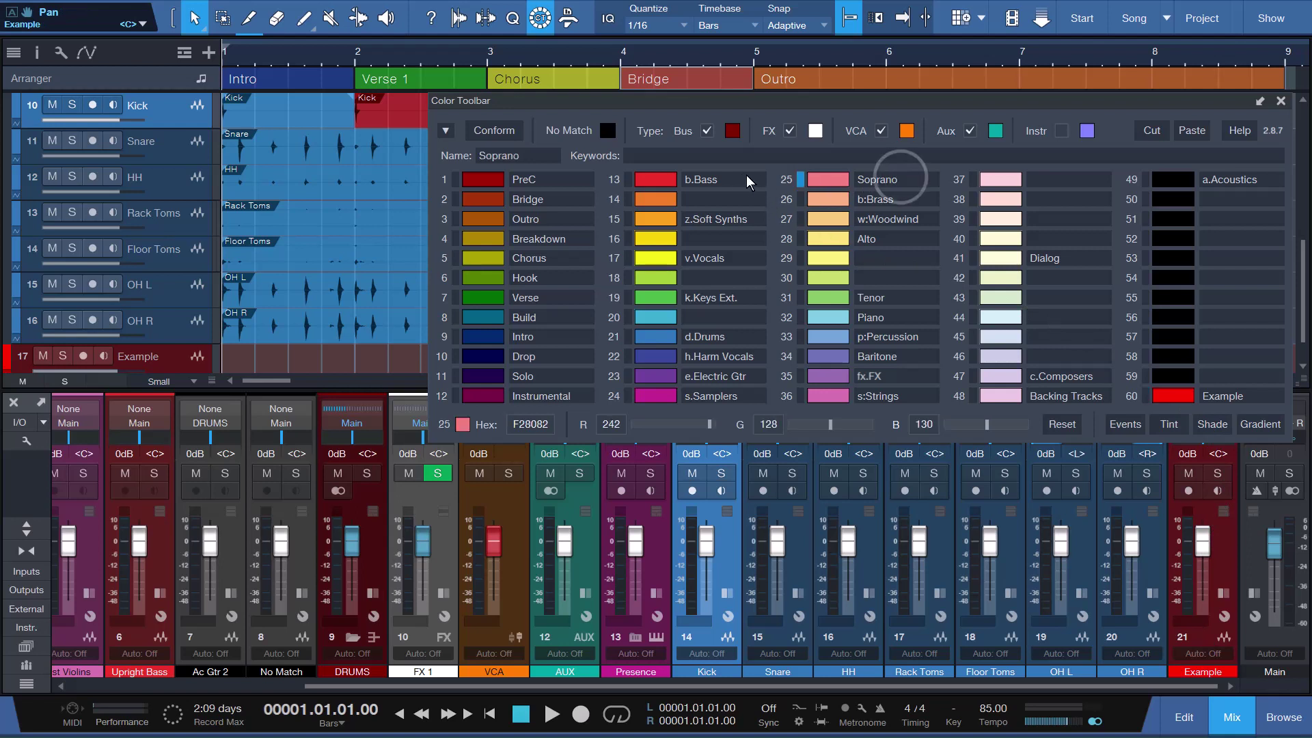
click(722, 176)
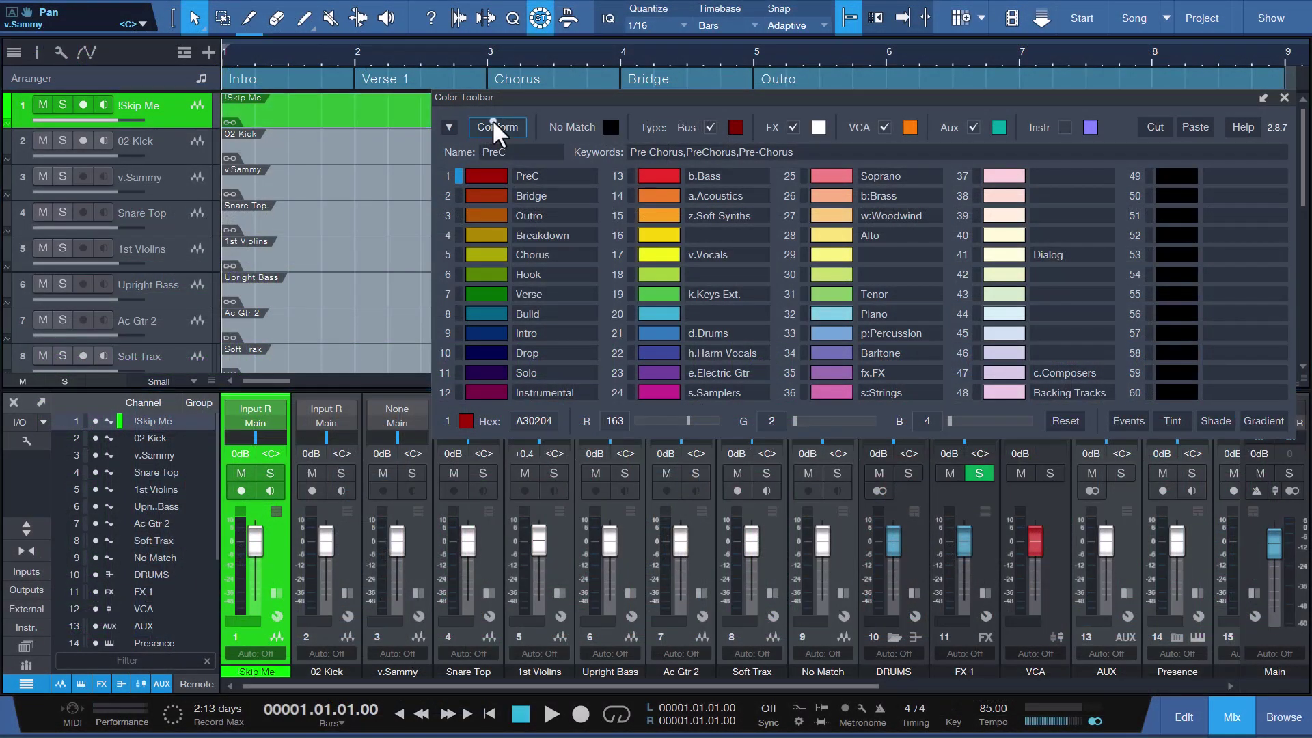
Run Conform to colour the tracks by name, then view the d.Drums keywords matching 02 Kick
click(492, 120)
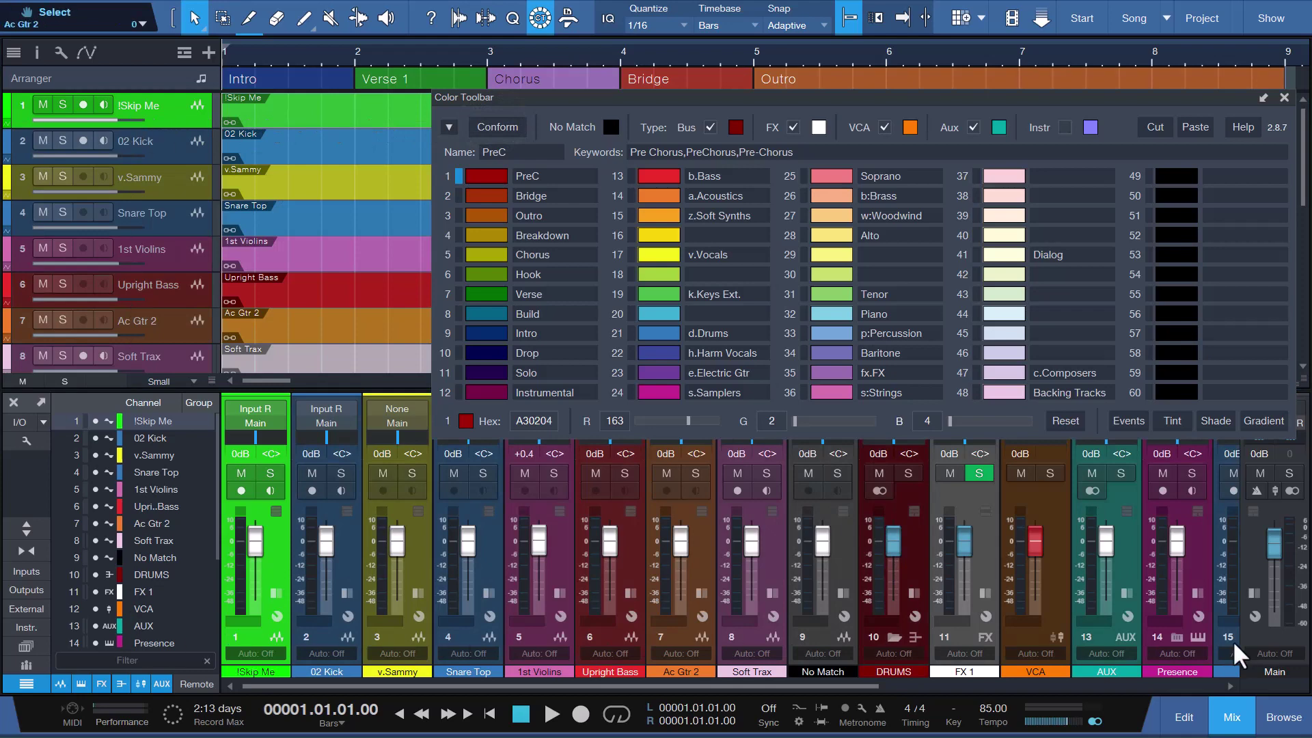
click(278, 557)
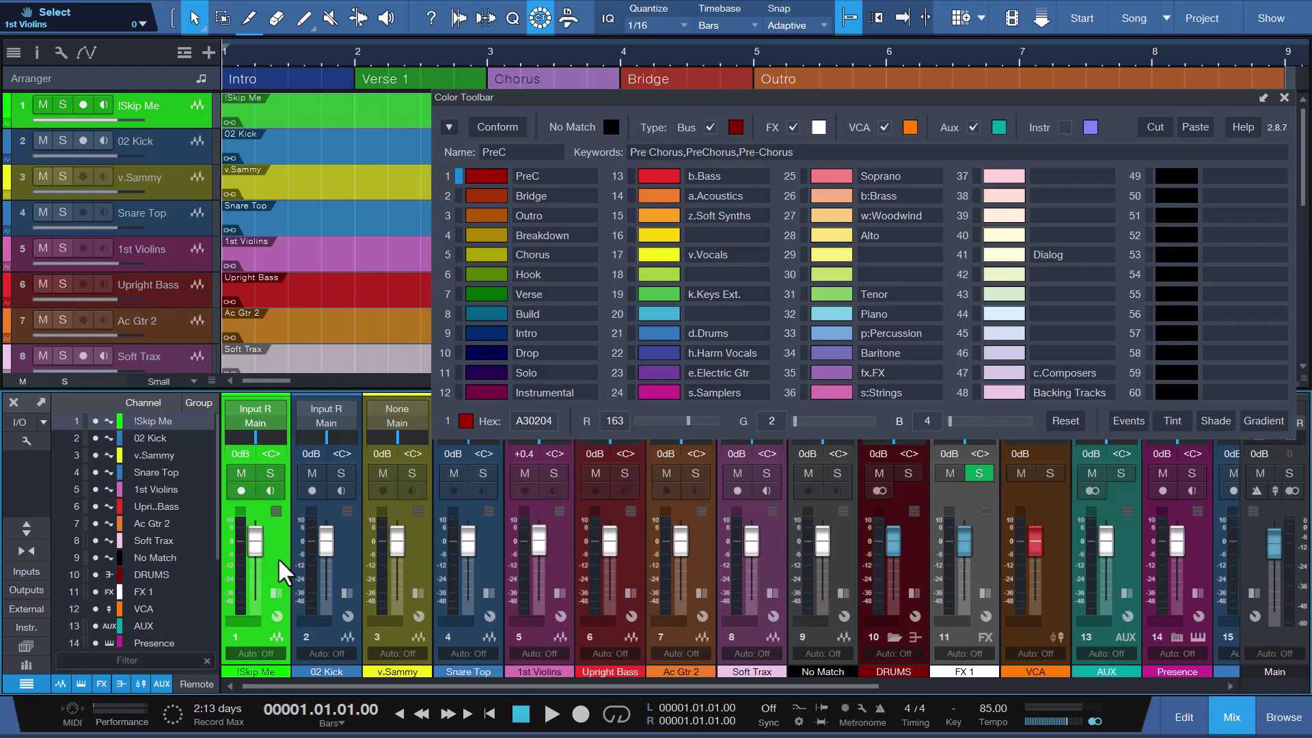
click(344, 551)
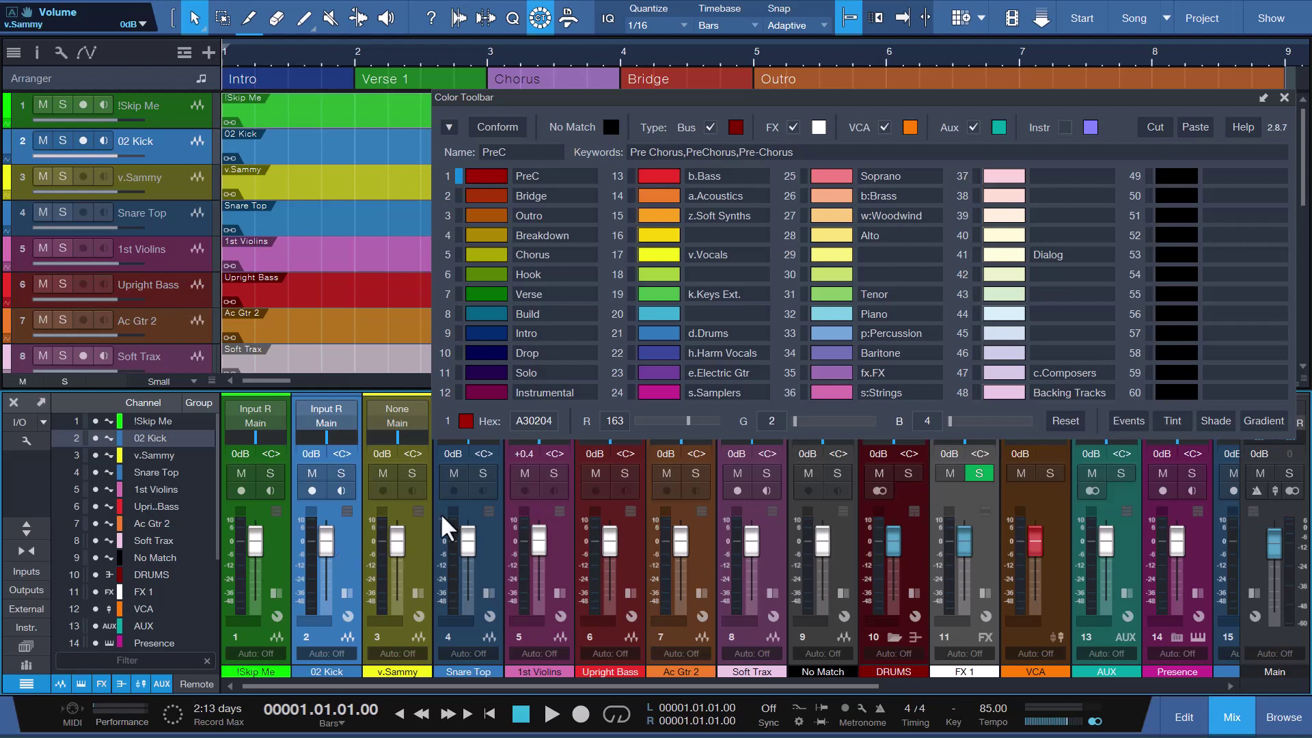
click(723, 329)
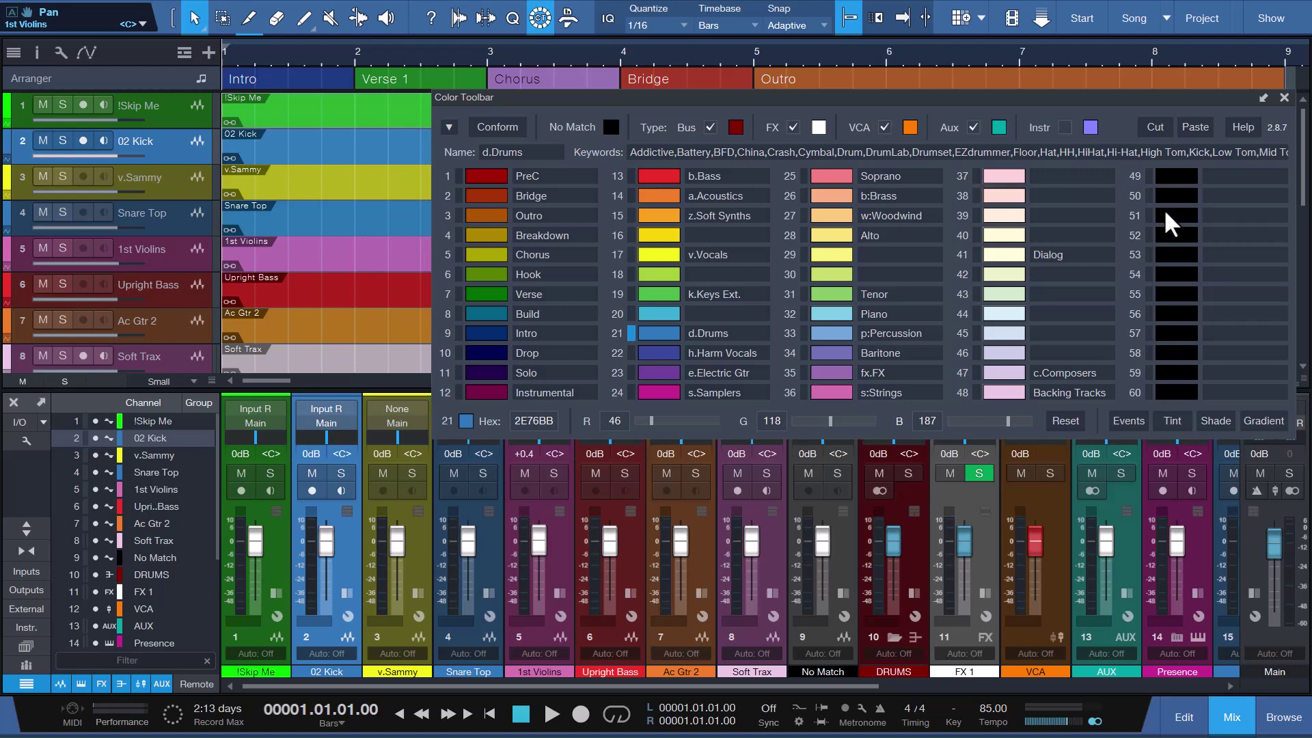
click(417, 555)
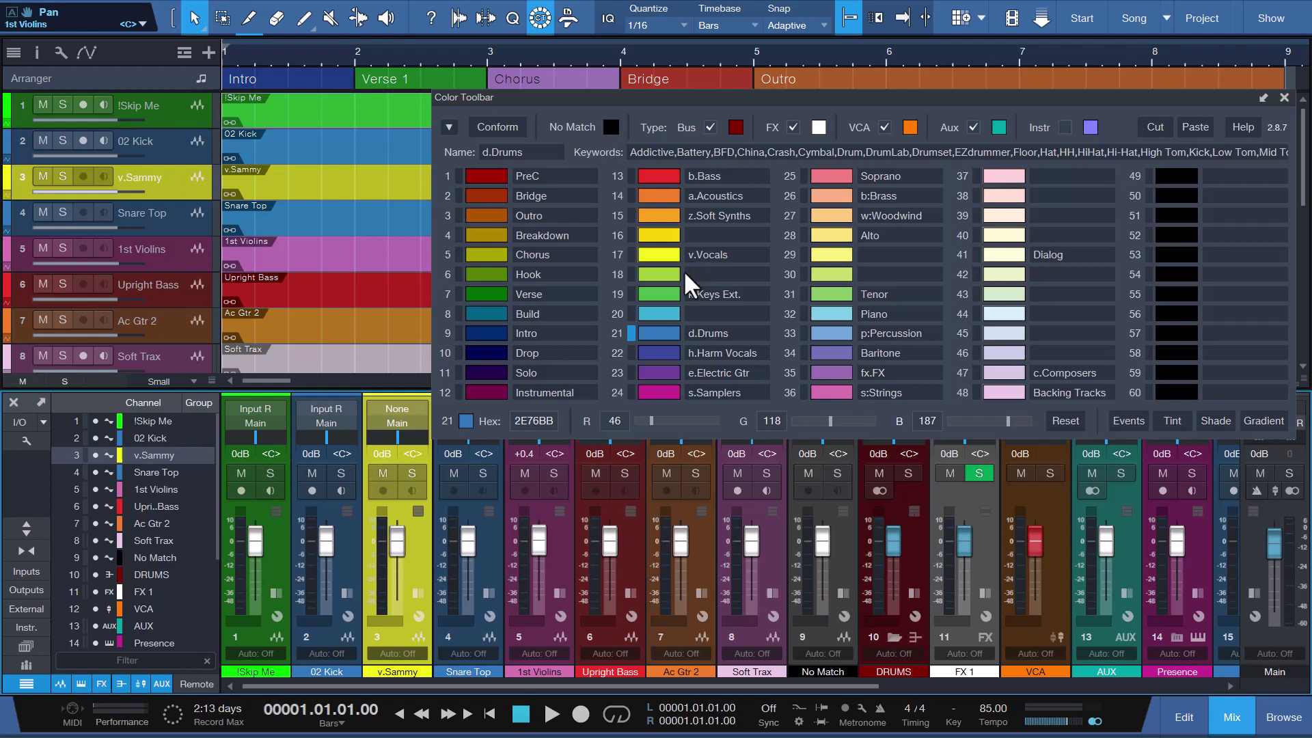
click(113, 663)
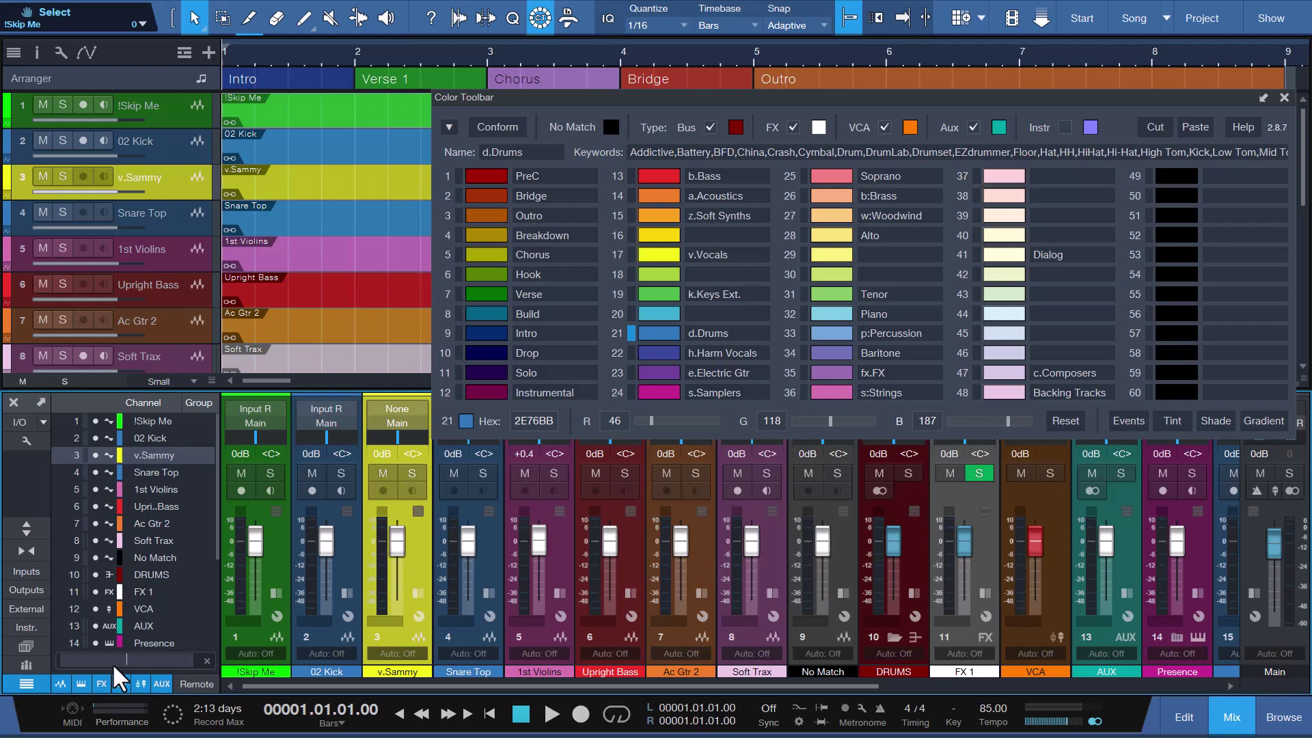
text(v.)
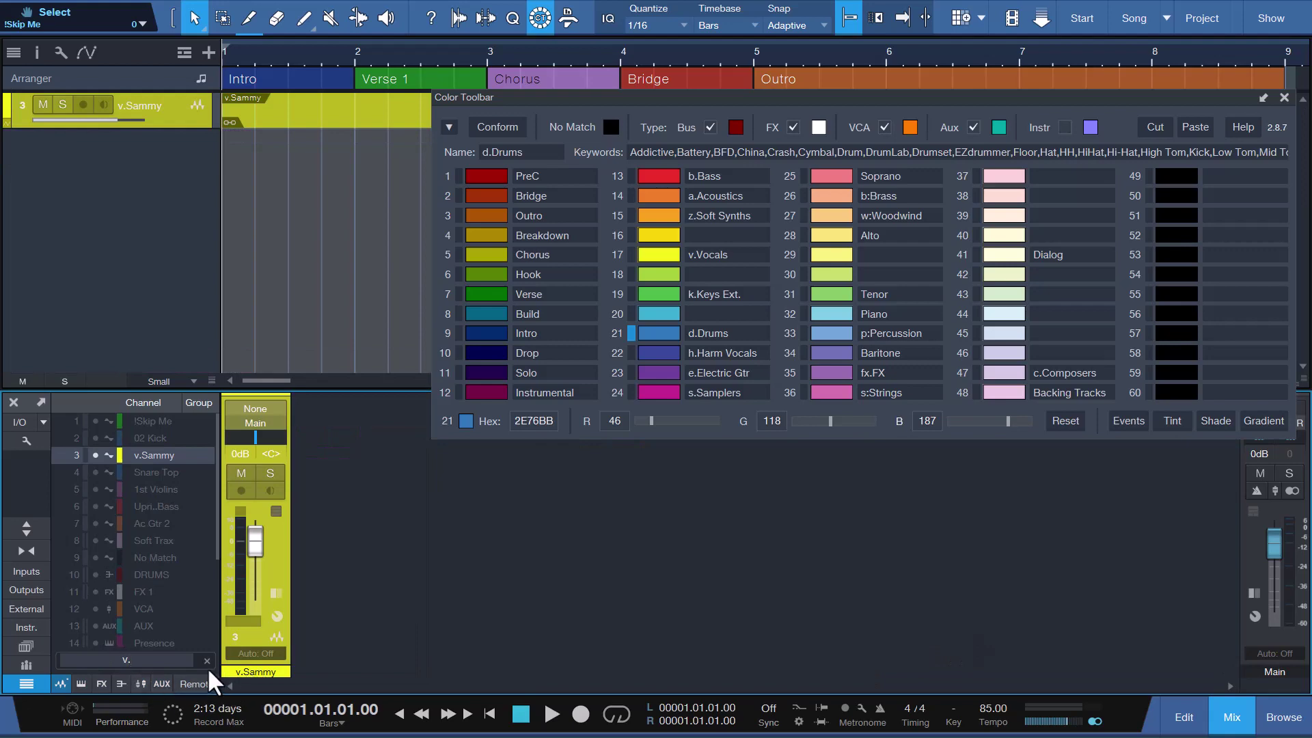
click(205, 660)
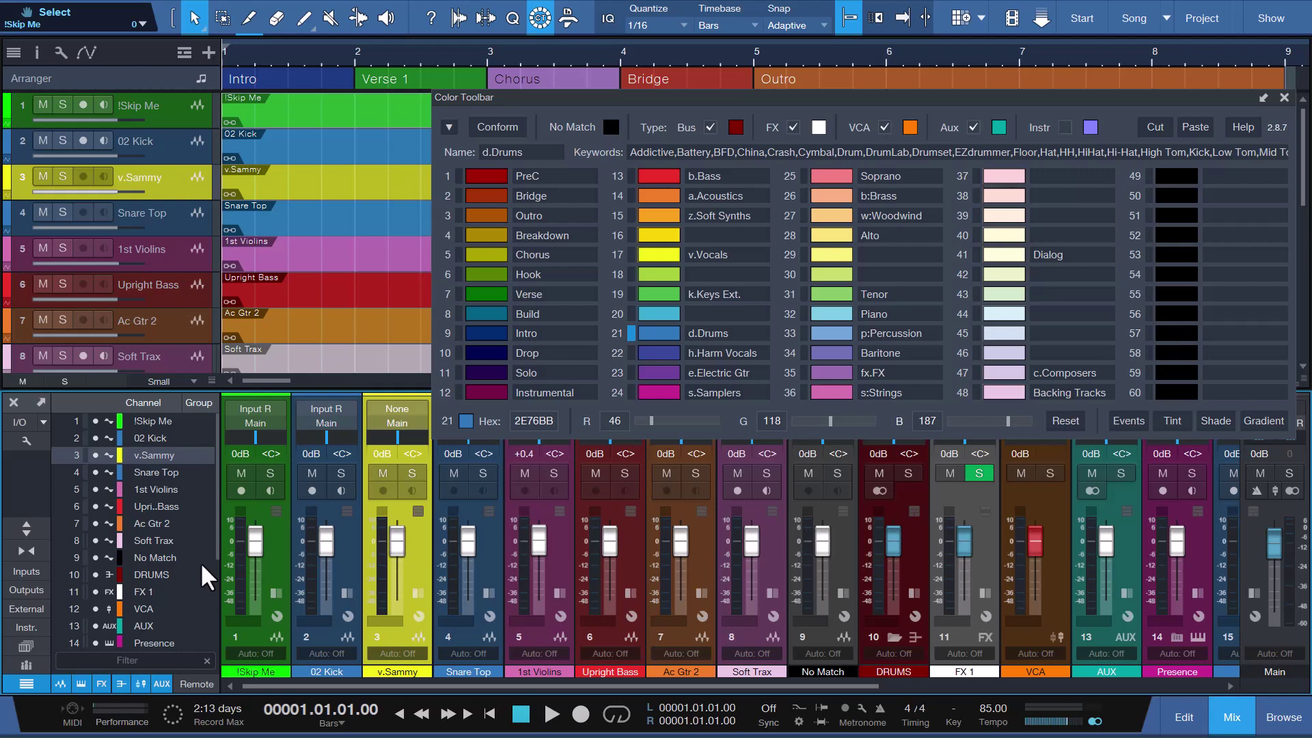
Review the d.Drums keywords for Snare Top, then view the s:Strings keywords matching 1st Violins
click(482, 556)
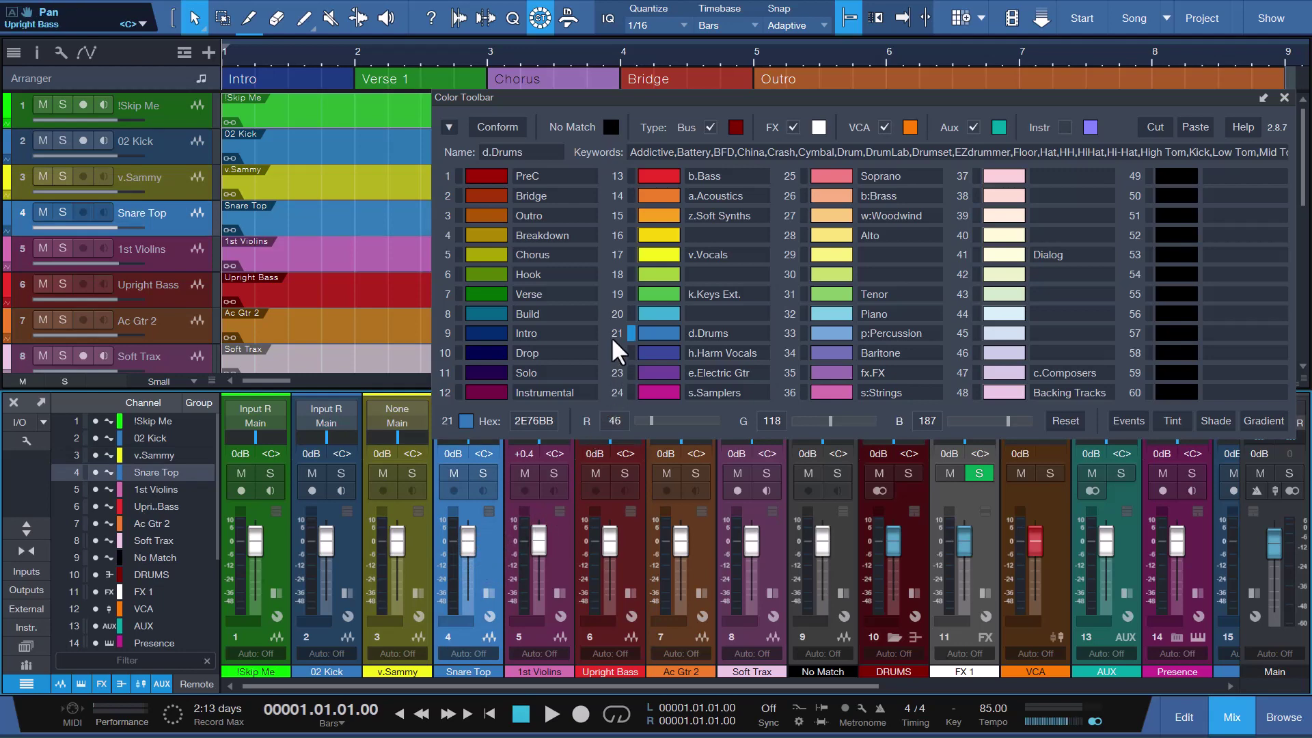
click(702, 328)
click(1173, 150)
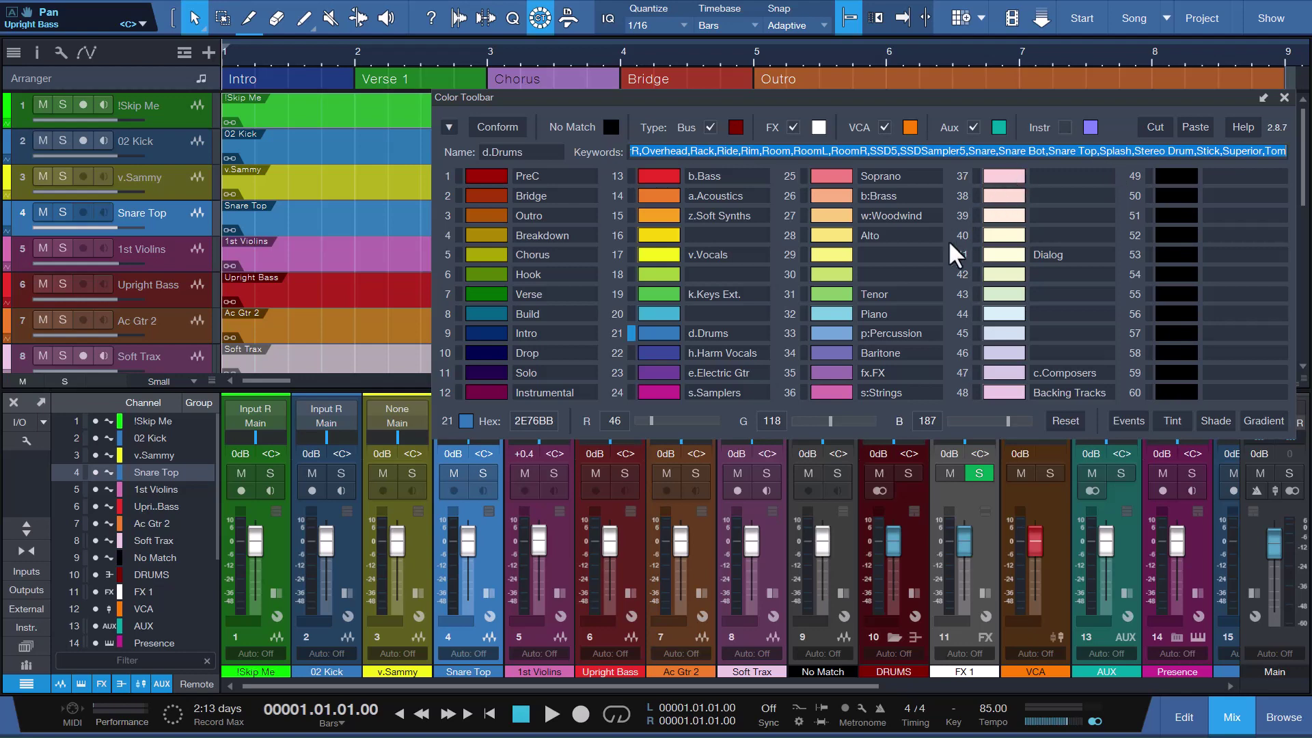
click(559, 559)
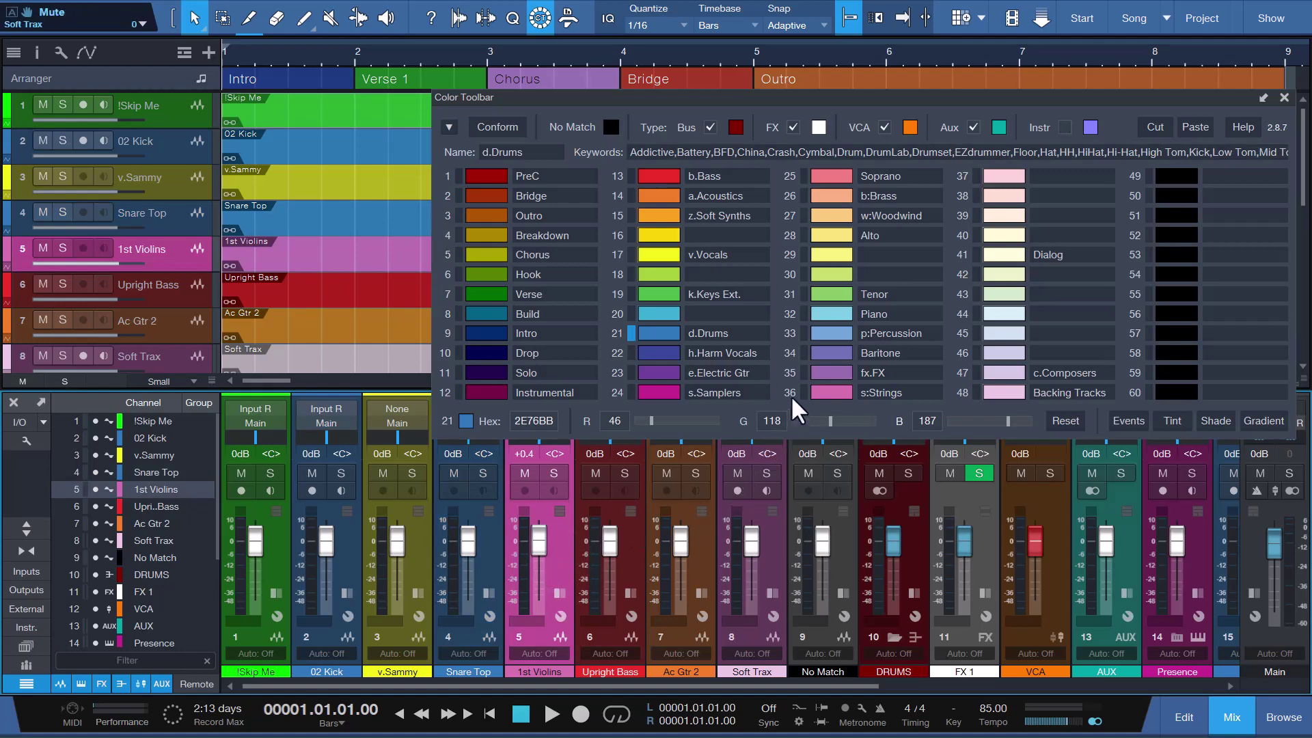
click(885, 389)
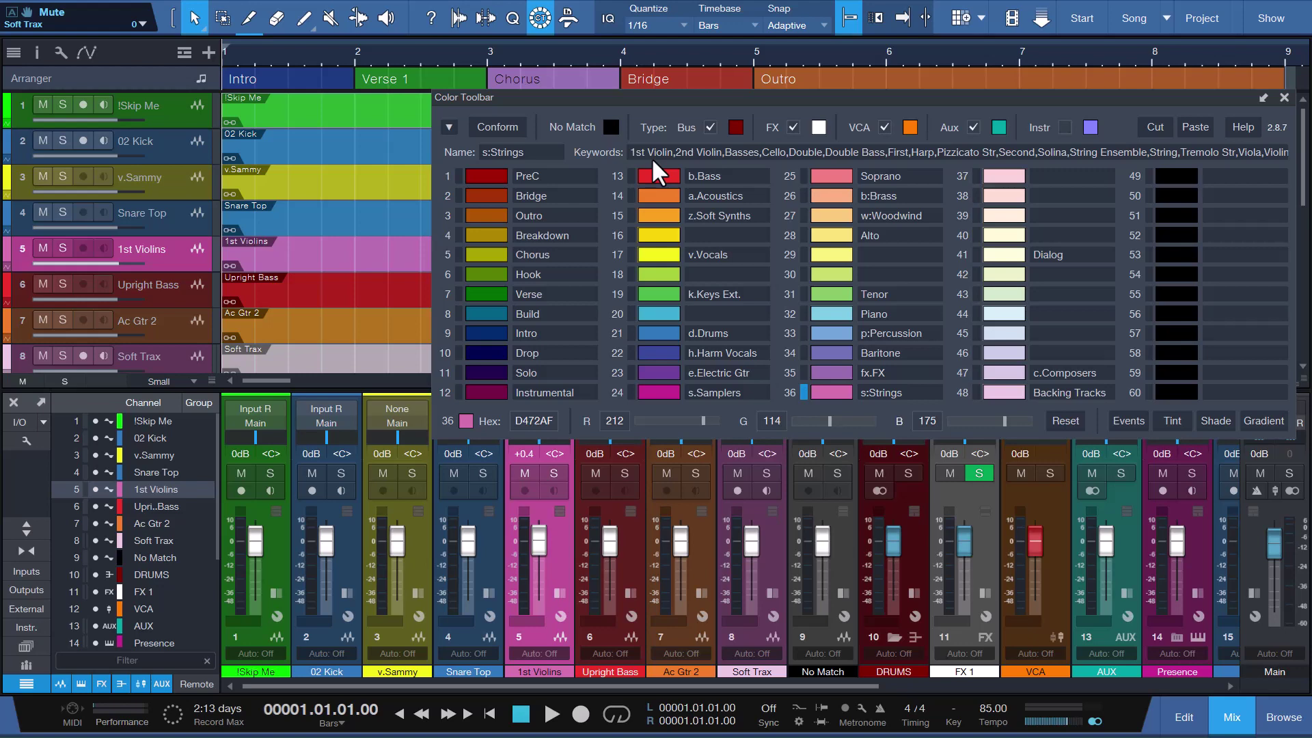
Check the b.Bass keywords for Upright Bass and the a.Acoustics keywords matching Ac Gtr 2
click(630, 552)
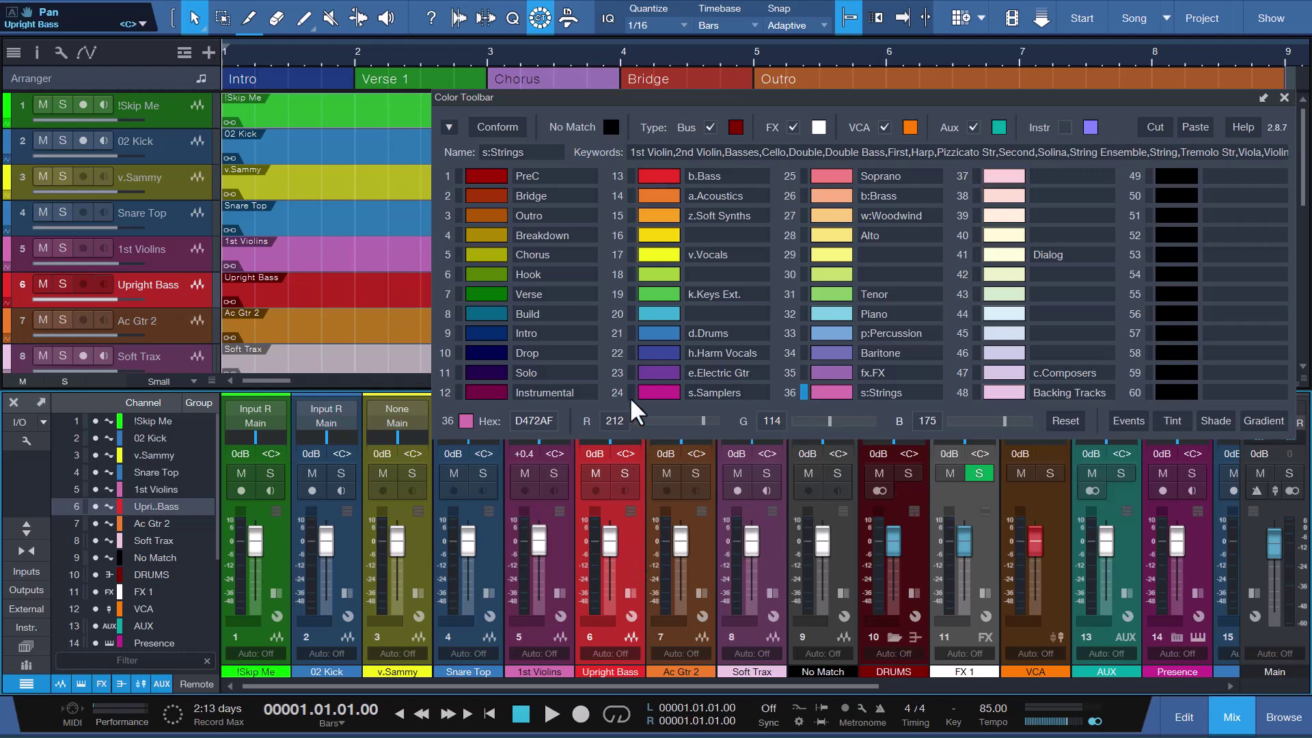
click(711, 171)
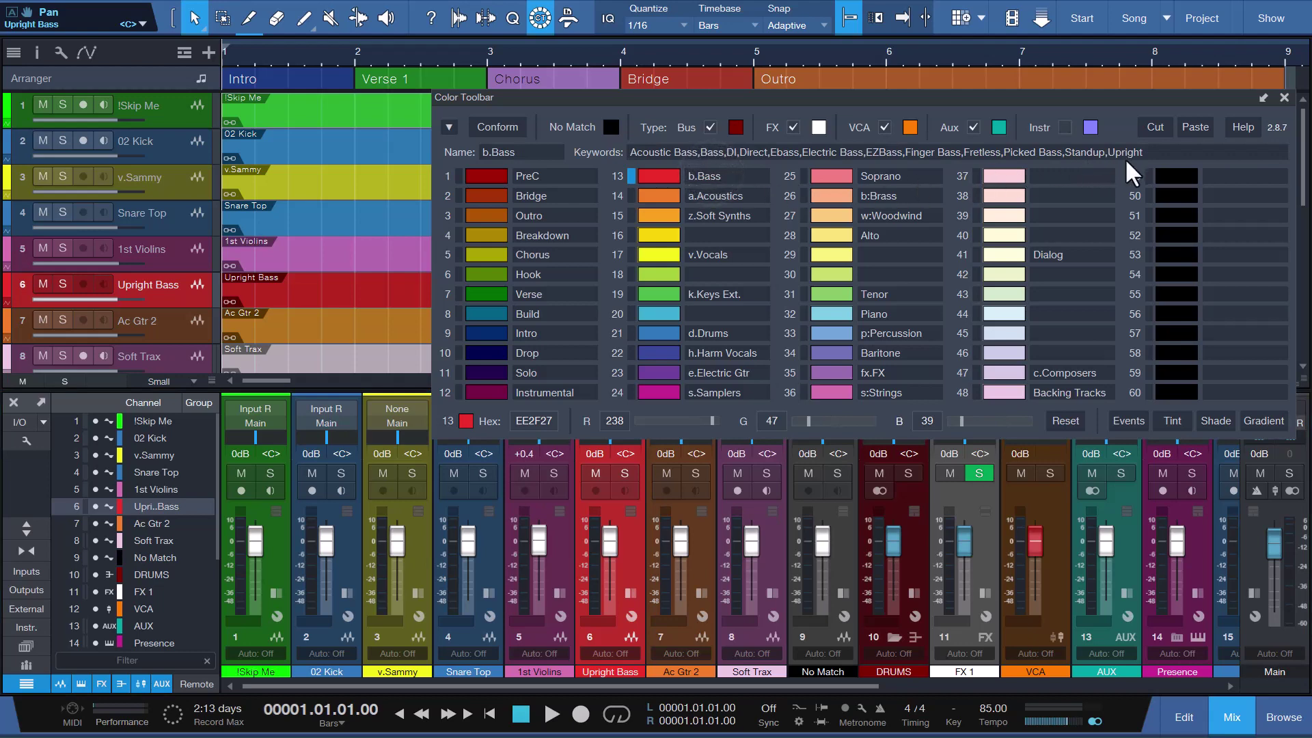
click(703, 560)
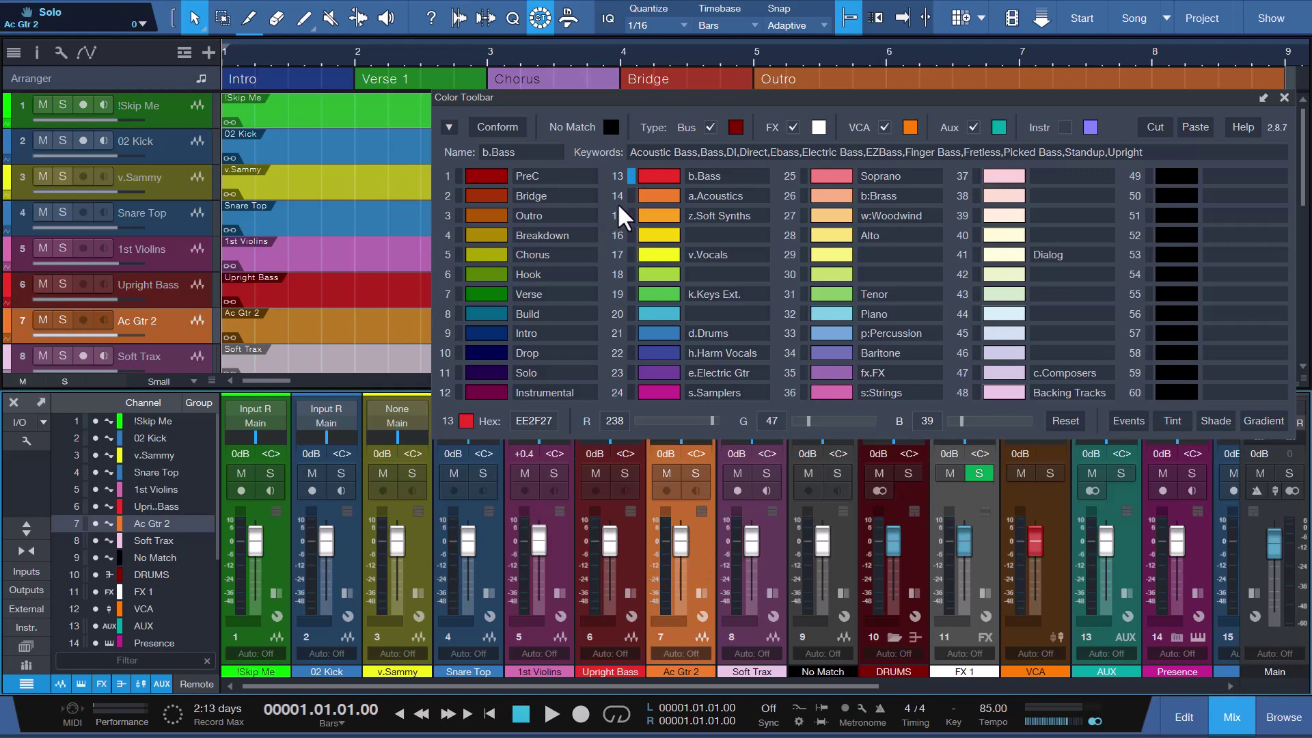
click(711, 192)
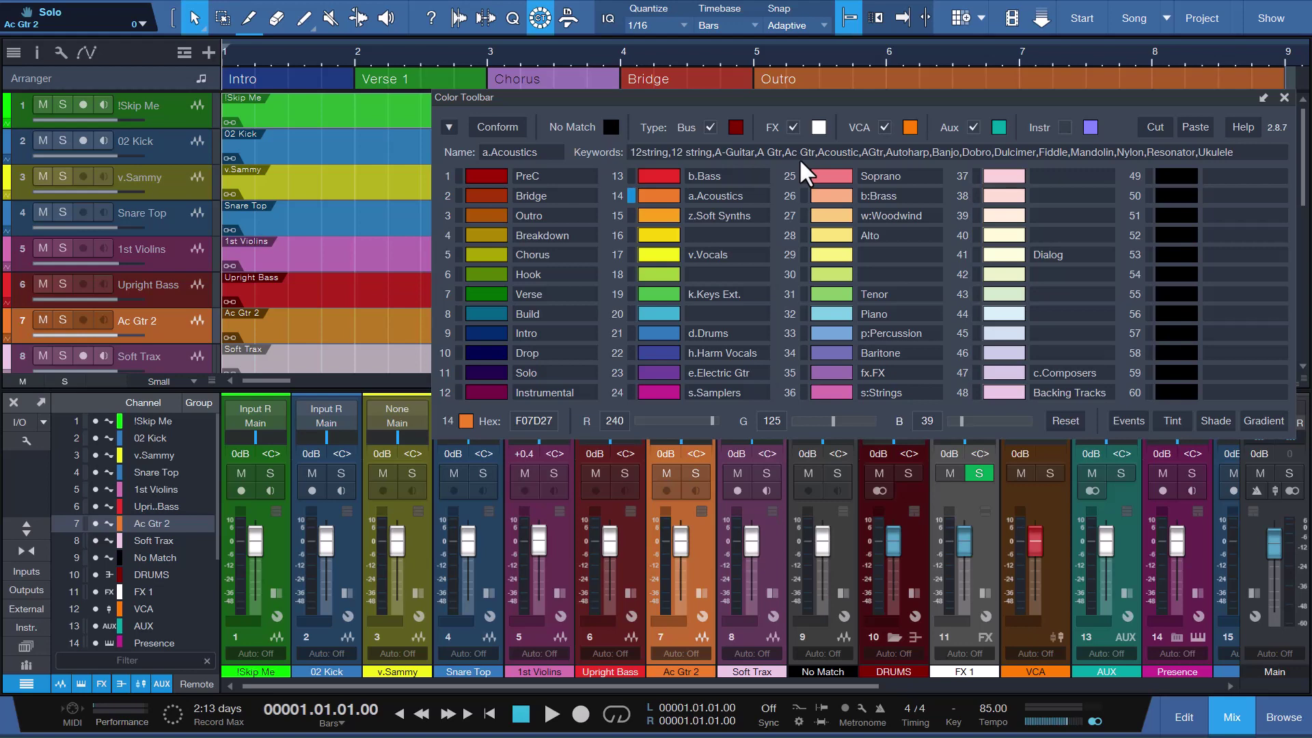
View the Backing Tracks keywords (including Trax) for Soft Trax, then select the uncoloured No Match channel
click(768, 559)
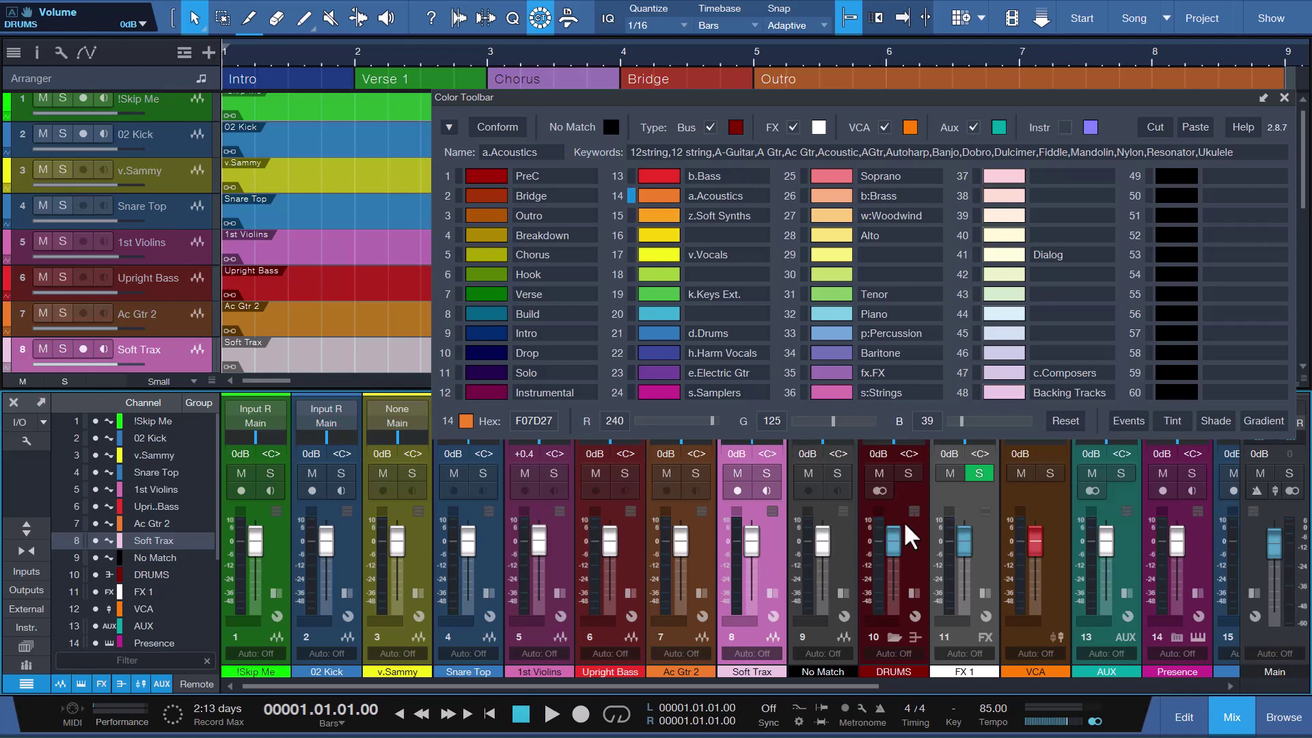
click(1056, 391)
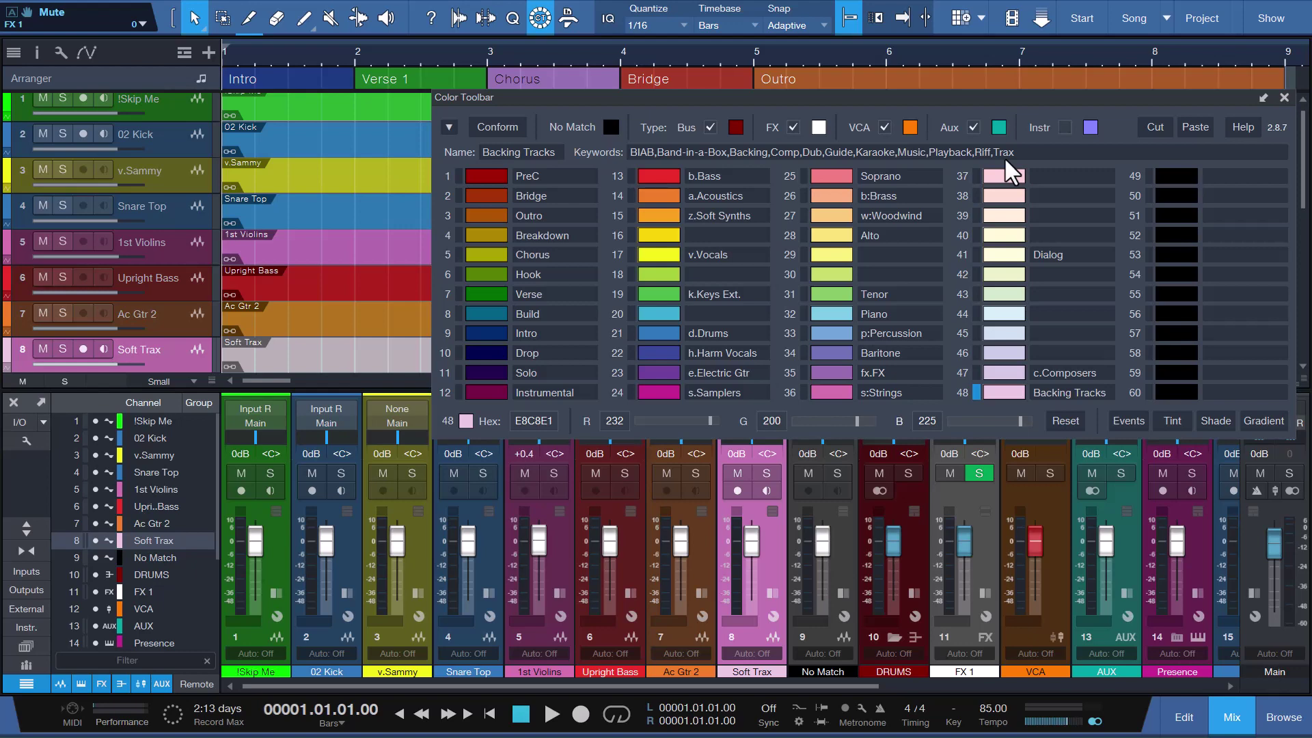
click(840, 550)
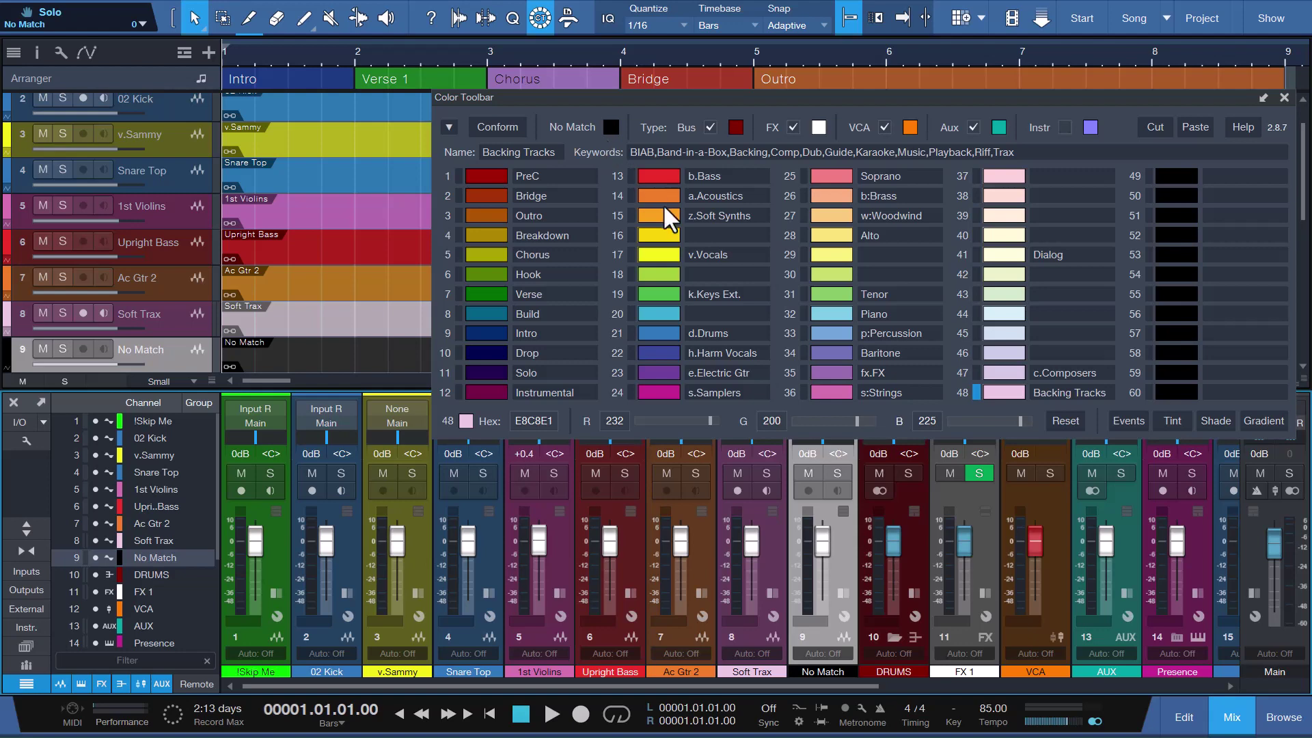
Select the dark red DRUMS folder channel
click(913, 549)
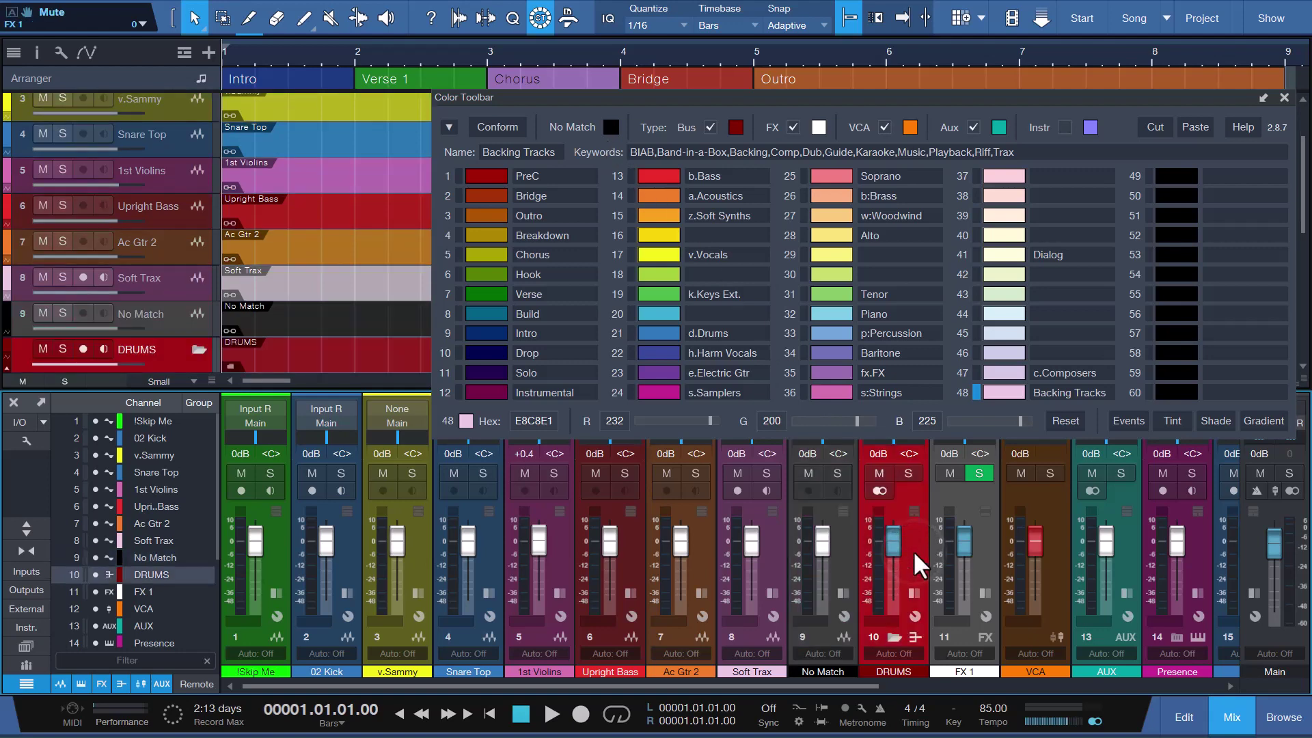